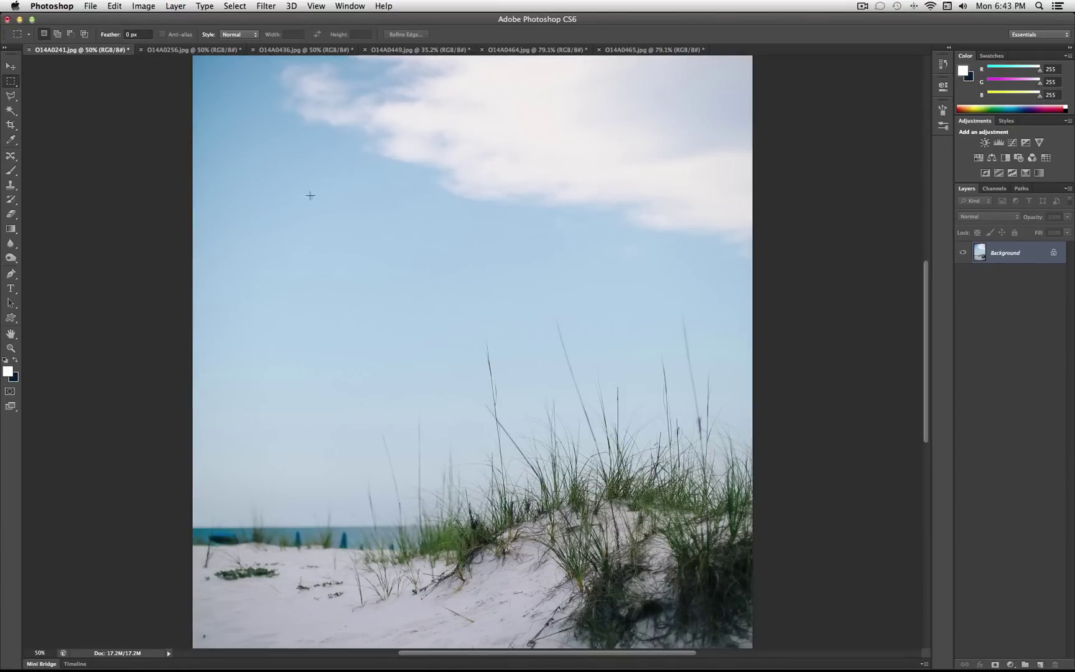
Step: Look through the pool, kite, waves, sunset and sand photos, then return to the dunes photo
{"action": "left_click", "coordinate": [212, 50]}
{"action": "left_click", "coordinate": [302, 50]}
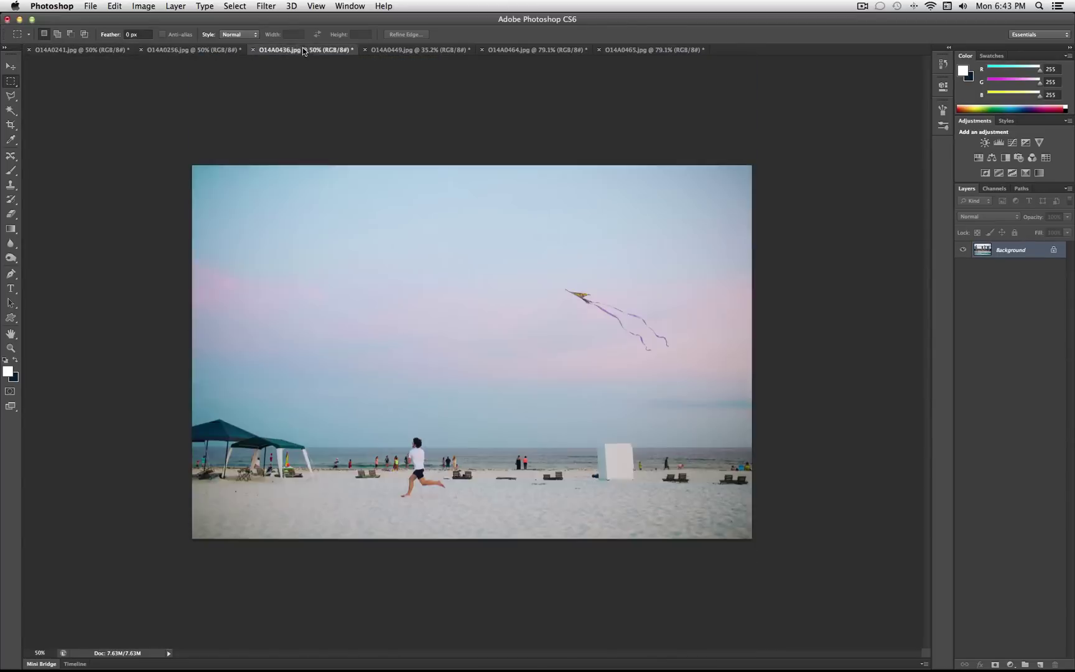
{"action": "left_click", "coordinate": [419, 50]}
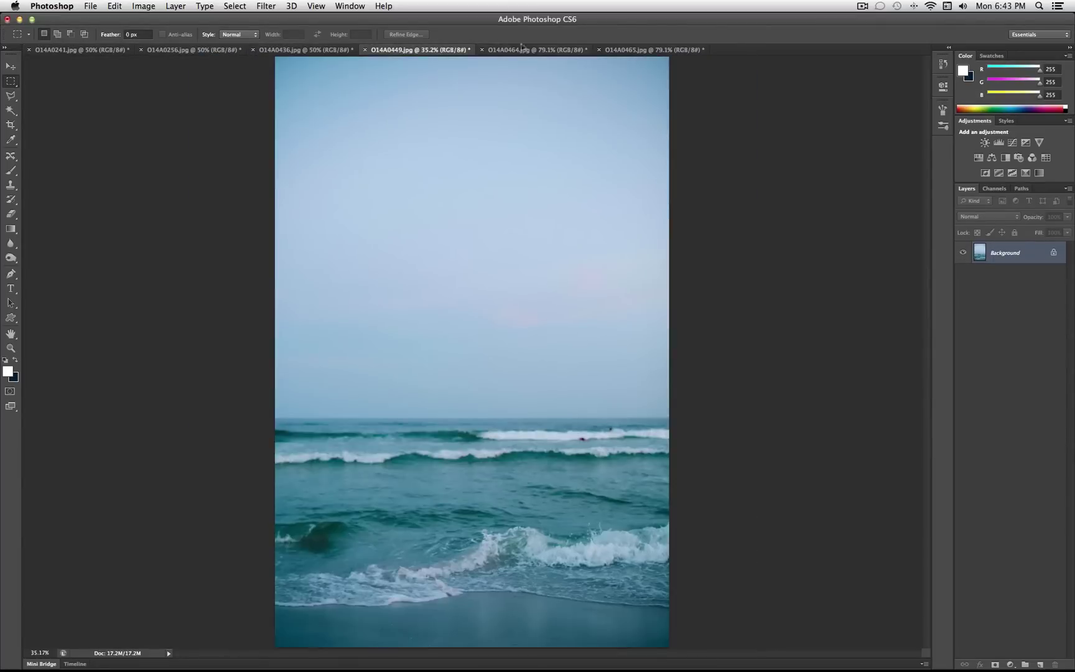
{"action": "left_click", "coordinate": [535, 50]}
{"action": "left_click", "coordinate": [655, 50]}
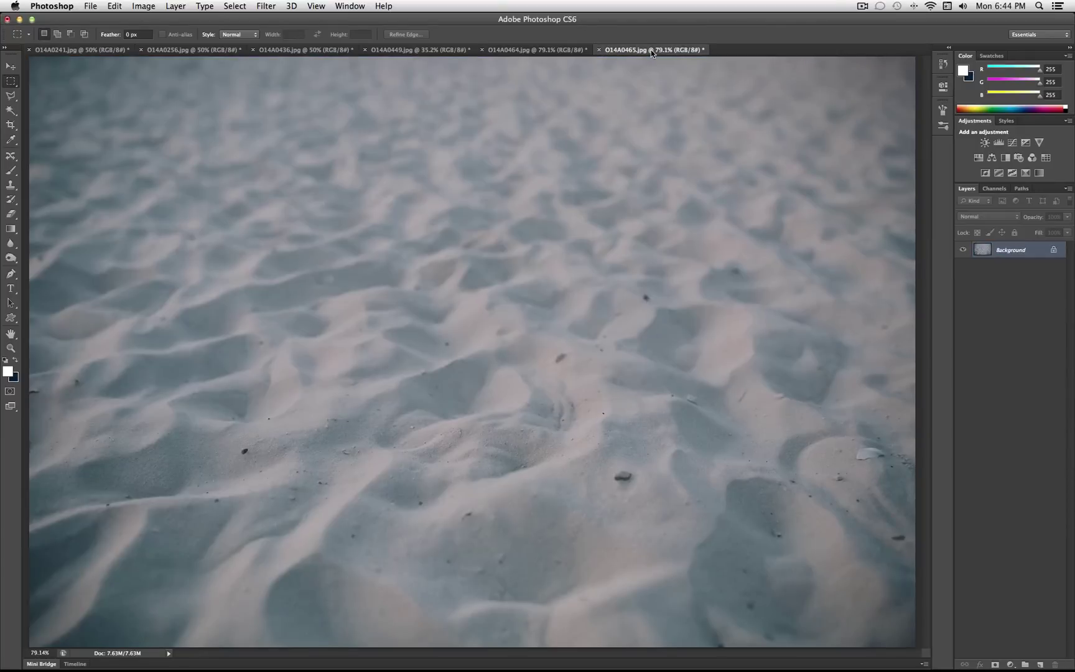
{"action": "left_click", "coordinate": [81, 49]}
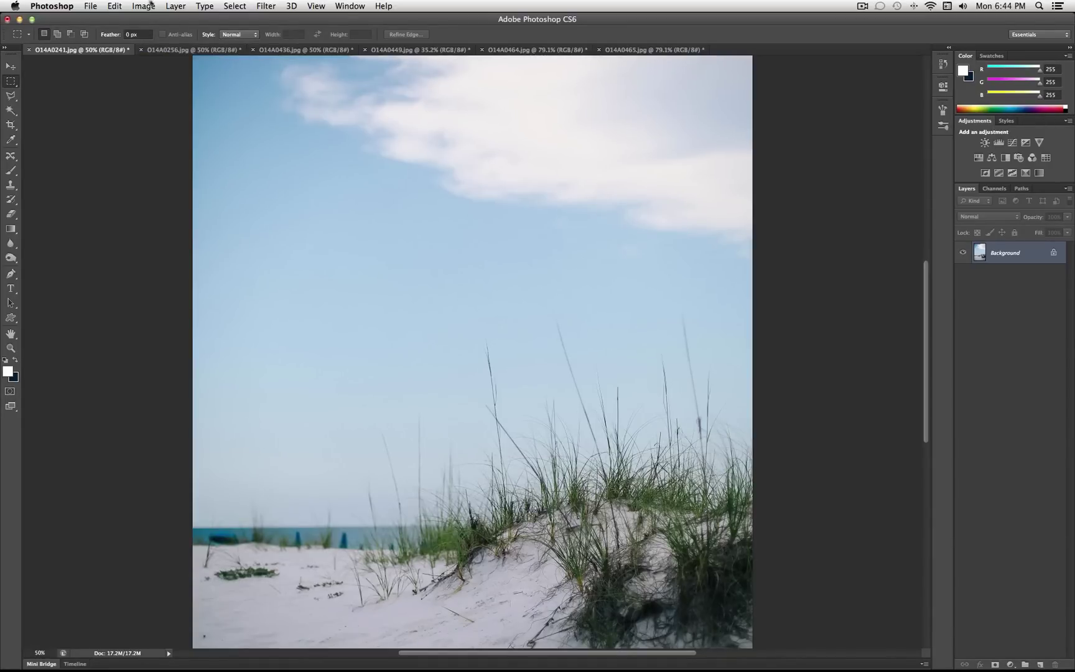
Step: Create a new white document 1920 × 1200 px at 72 pixels/inch
{"action": "left_click", "coordinate": [91, 6]}
{"action": "left_click", "coordinate": [100, 24]}
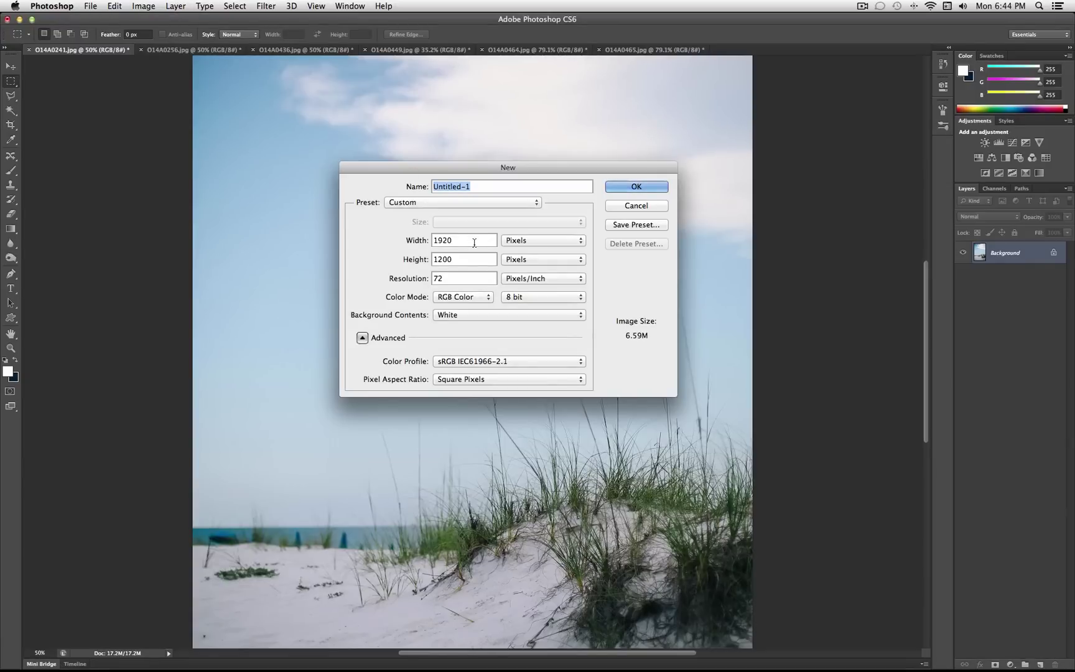
{"action": "left_click_drag", "start_coordinate": [484, 240], "coordinate": [434, 260]}
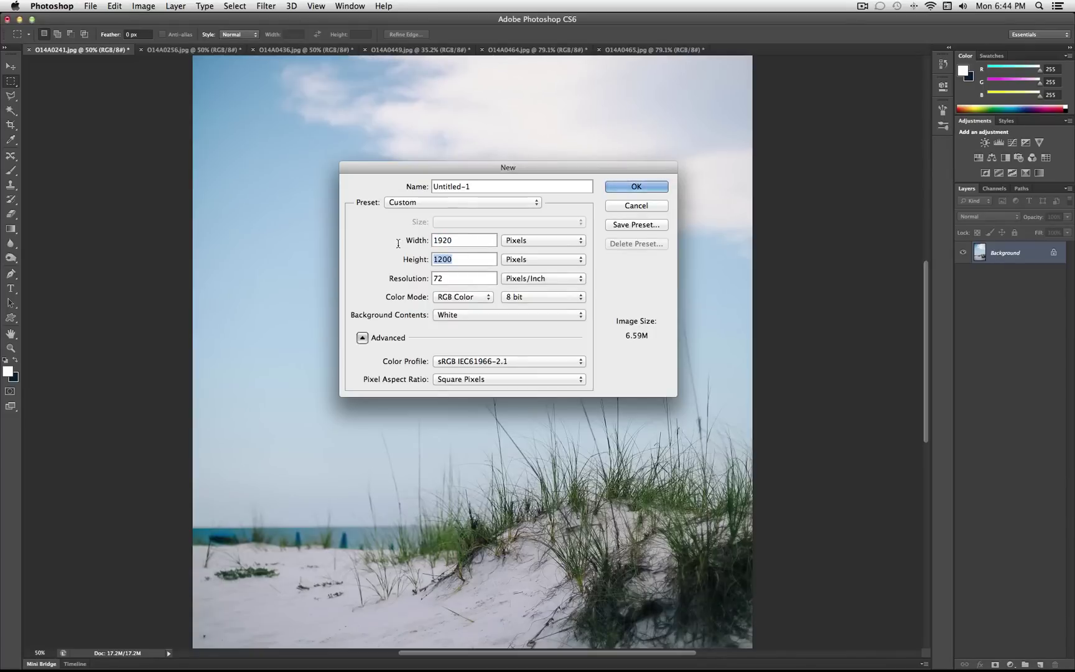
{"action": "left_click", "coordinate": [636, 187]}
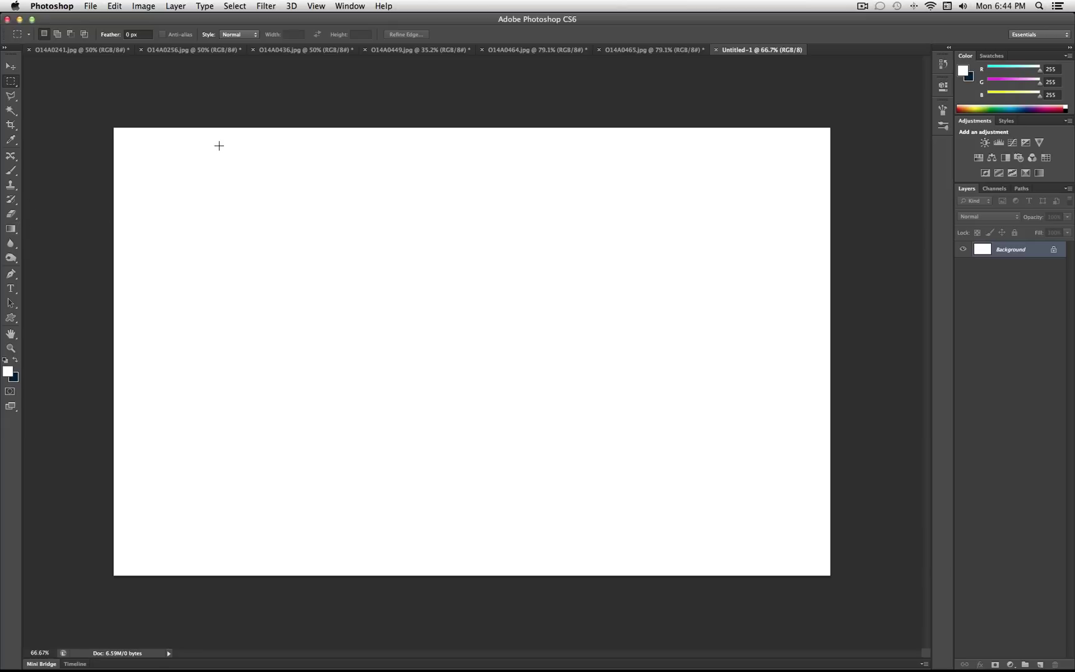
Step: Add a Solid Color fill layer in pale sky blue #e6f7ff (hue 199)
{"action": "left_click", "coordinate": [181, 6]}
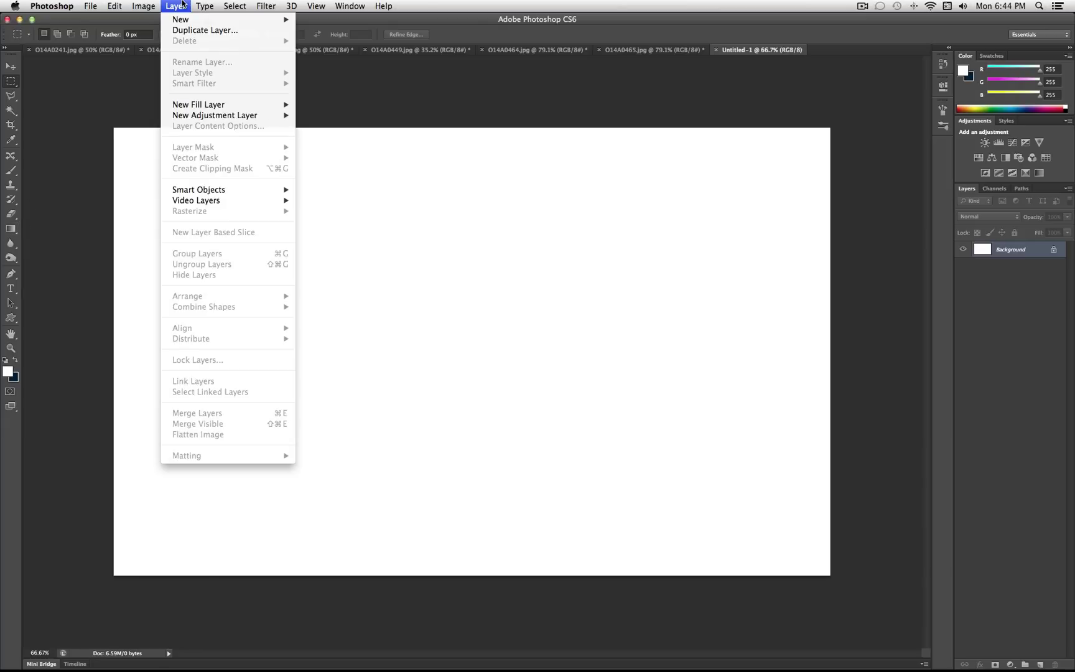
{"action": "mouse_move", "coordinate": [200, 106]}
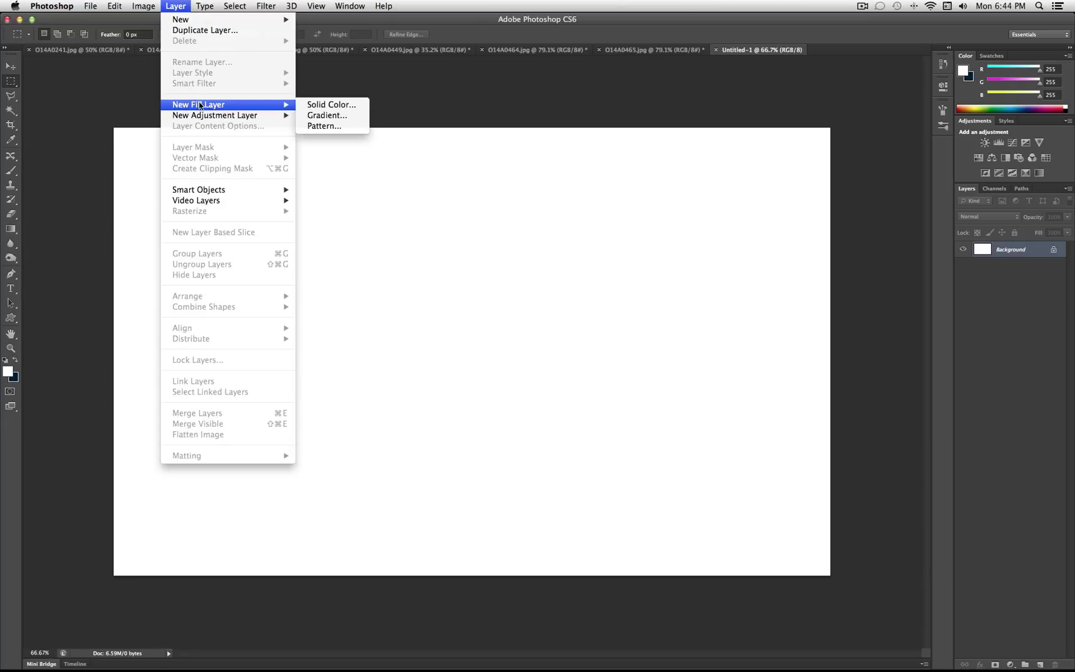
{"action": "left_click", "coordinate": [330, 106]}
{"action": "left_click", "coordinate": [616, 288]}
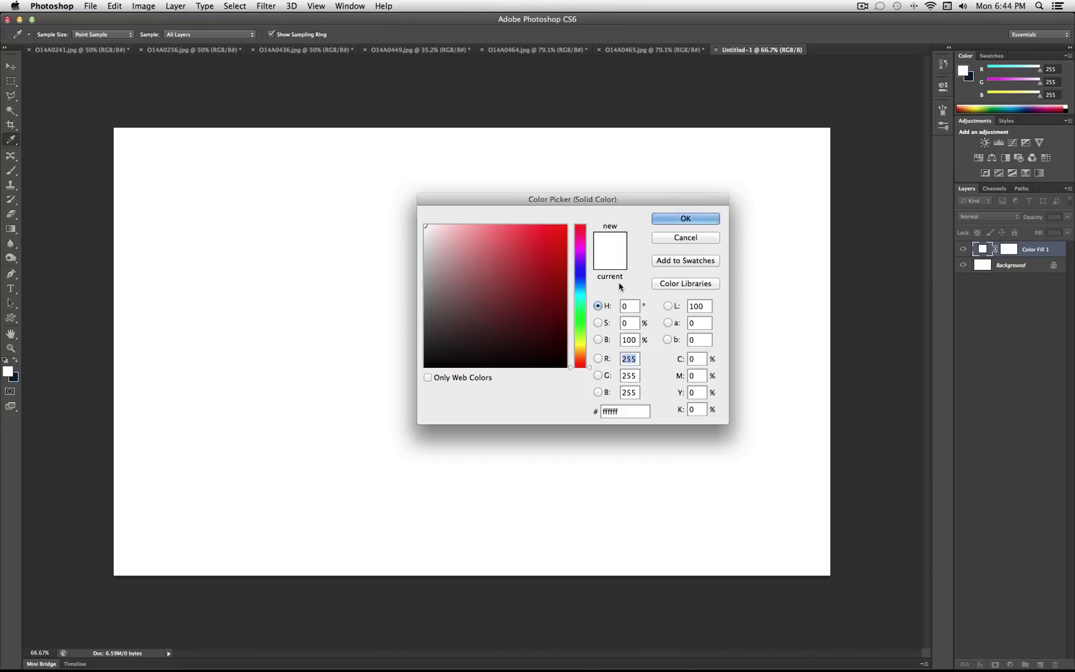
{"action": "left_click", "coordinate": [578, 288]}
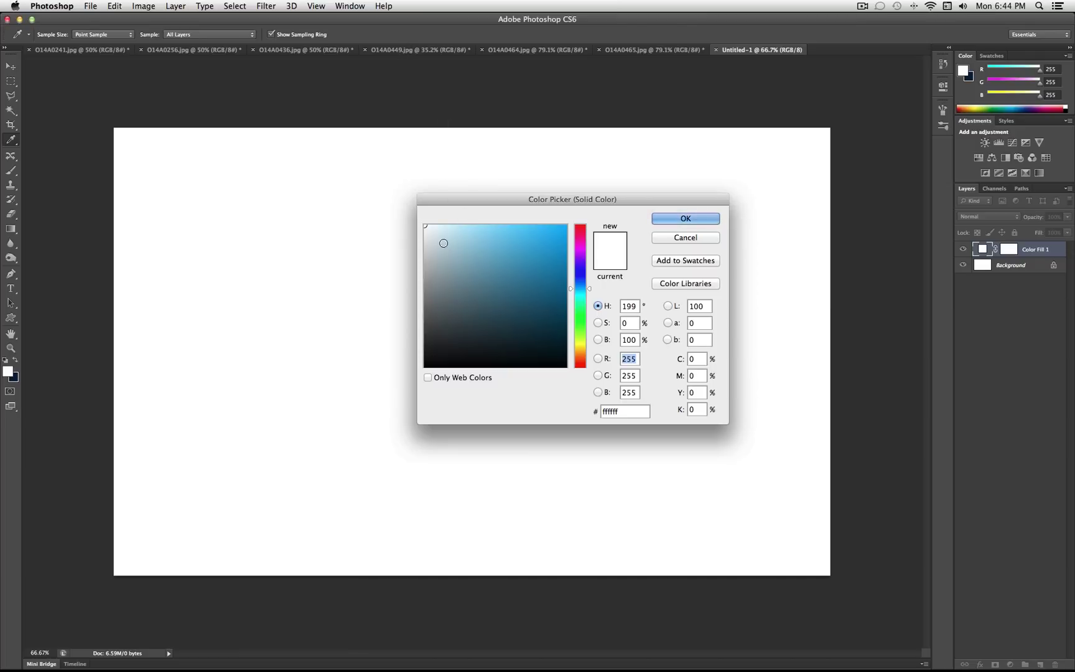
{"action": "mouse_move", "coordinate": [442, 243]}
{"action": "left_mouse_down"}
{"action": "mouse_move", "coordinate": [435, 201]}
{"action": "mouse_move", "coordinate": [423, 355]}
{"action": "mouse_move", "coordinate": [440, 202]}
{"action": "mouse_move", "coordinate": [438, 225]}
{"action": "left_mouse_up"}
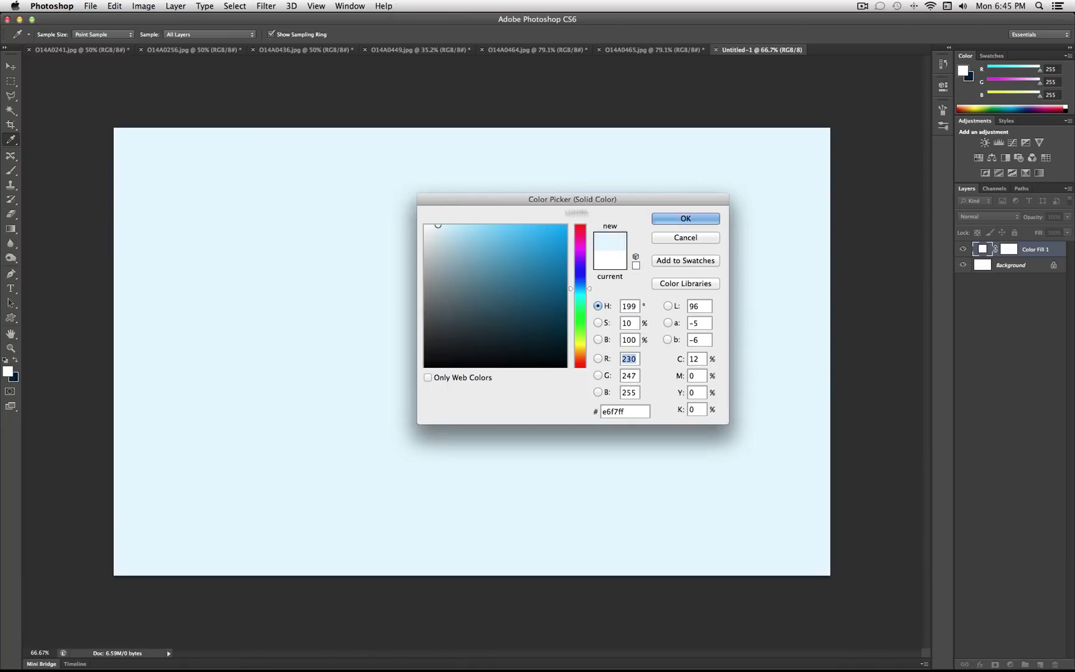
{"action": "left_click", "coordinate": [709, 218]}
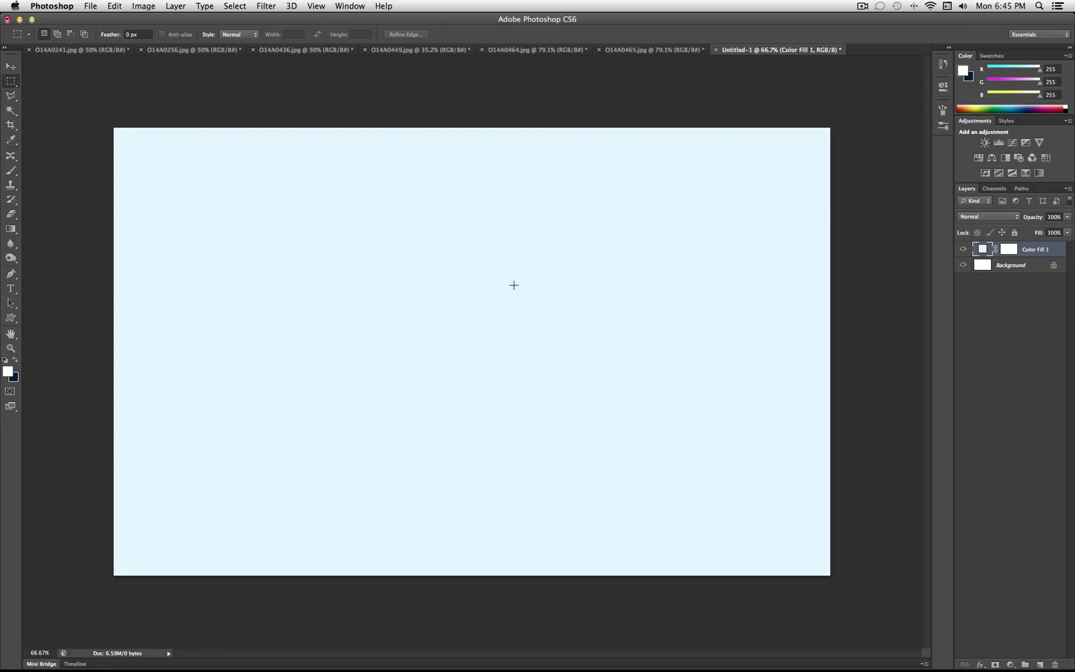
Step: Draw a 261 × 1066 px white rectangle near the left edge with the Rectangle Tool
{"action": "left_click", "coordinate": [11, 319]}
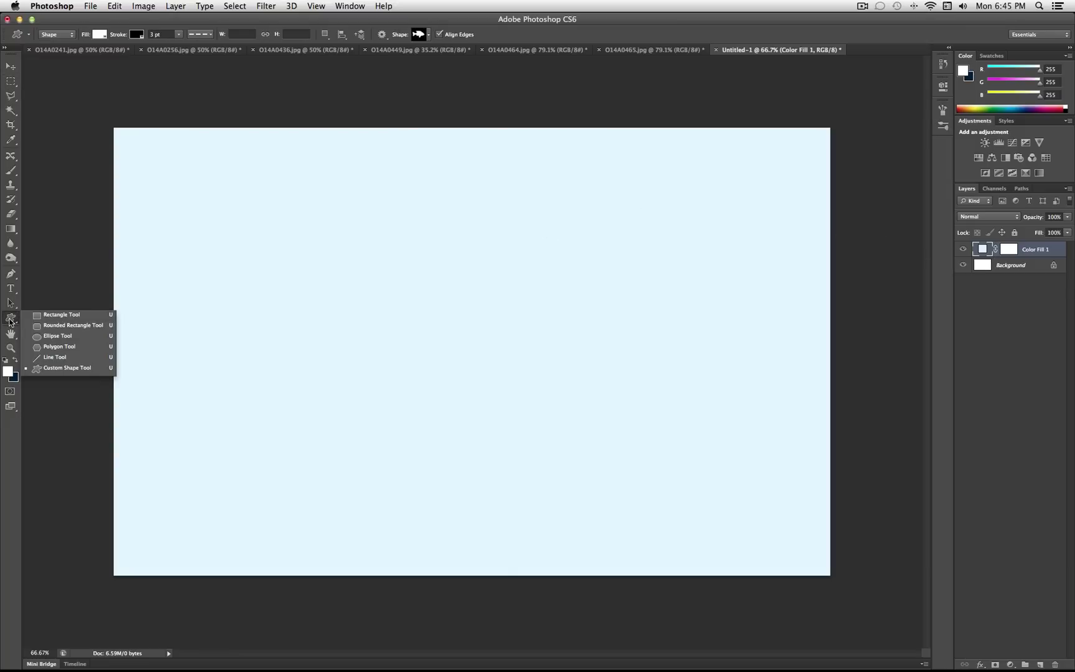
{"action": "left_click", "coordinate": [11, 321]}
{"action": "left_click", "coordinate": [12, 321]}
{"action": "left_click", "coordinate": [81, 318]}
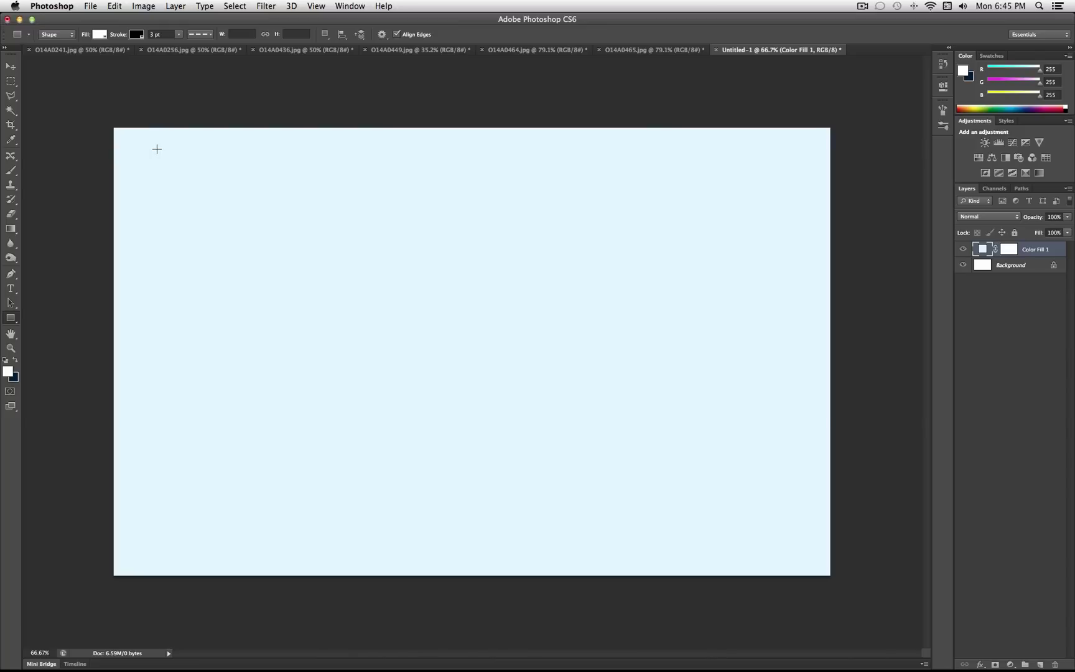
{"action": "left_click_drag", "start_coordinate": [155, 145], "coordinate": [241, 541]}
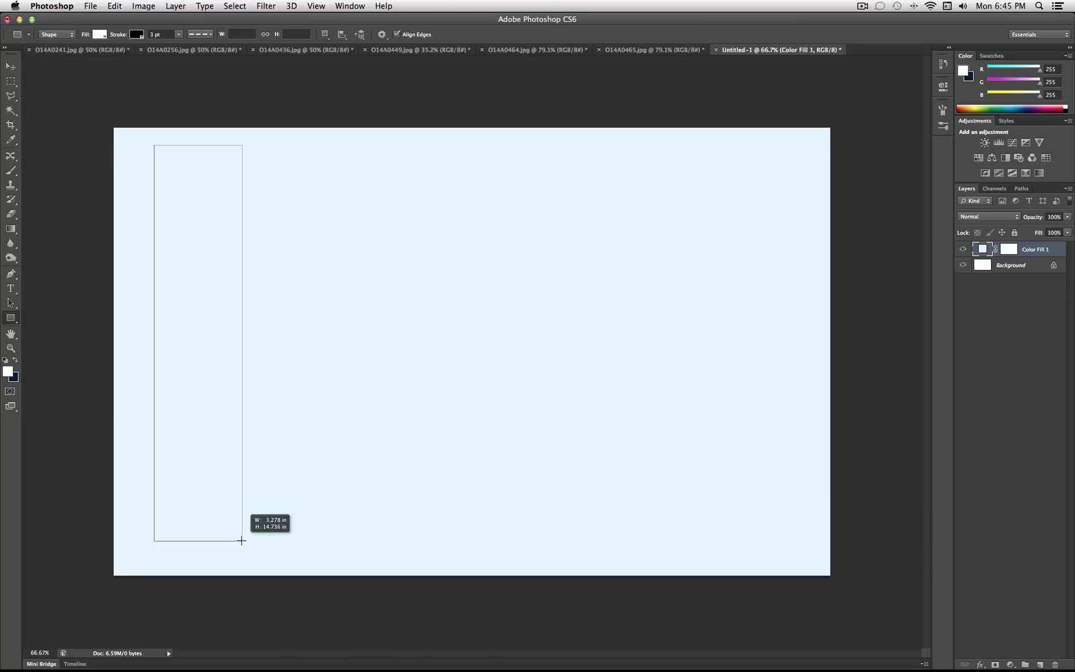
{"action": "mouse_move", "coordinate": [241, 541]}
{"action": "left_mouse_down"}
{"action": "mouse_move", "coordinate": [470, 554]}
{"action": "mouse_move", "coordinate": [682, 525]}
{"action": "mouse_move", "coordinate": [550, 544]}
{"action": "mouse_move", "coordinate": [247, 535]}
{"action": "mouse_move", "coordinate": [251, 543]}
{"action": "left_mouse_up"}
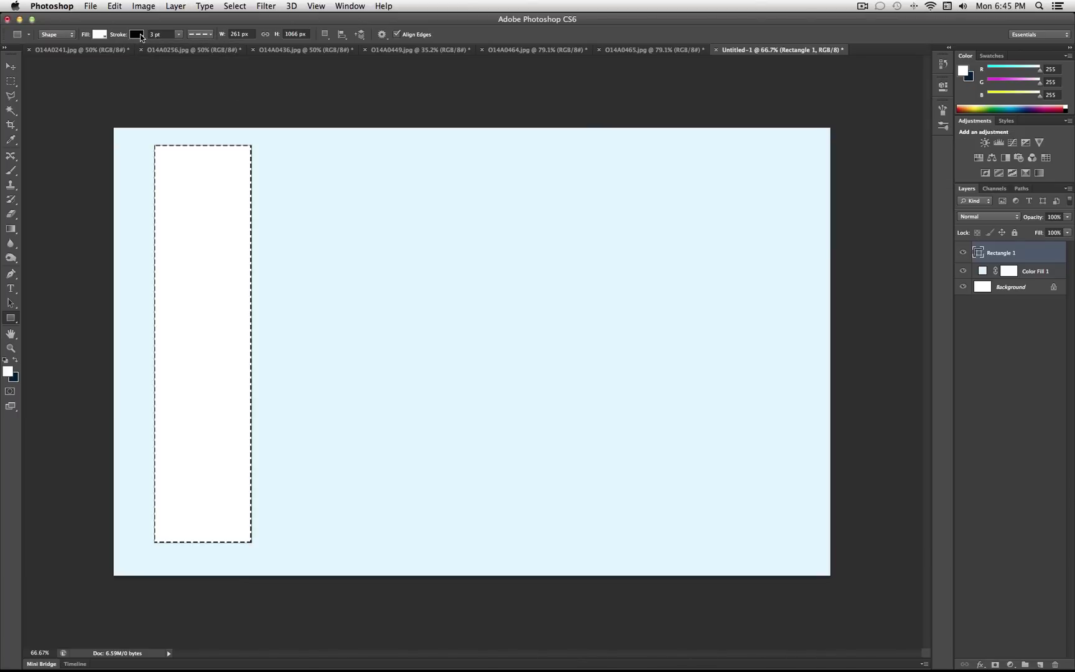
Step: Set the rectangle's stroke to No Color in the options bar
{"action": "left_click", "coordinate": [136, 34]}
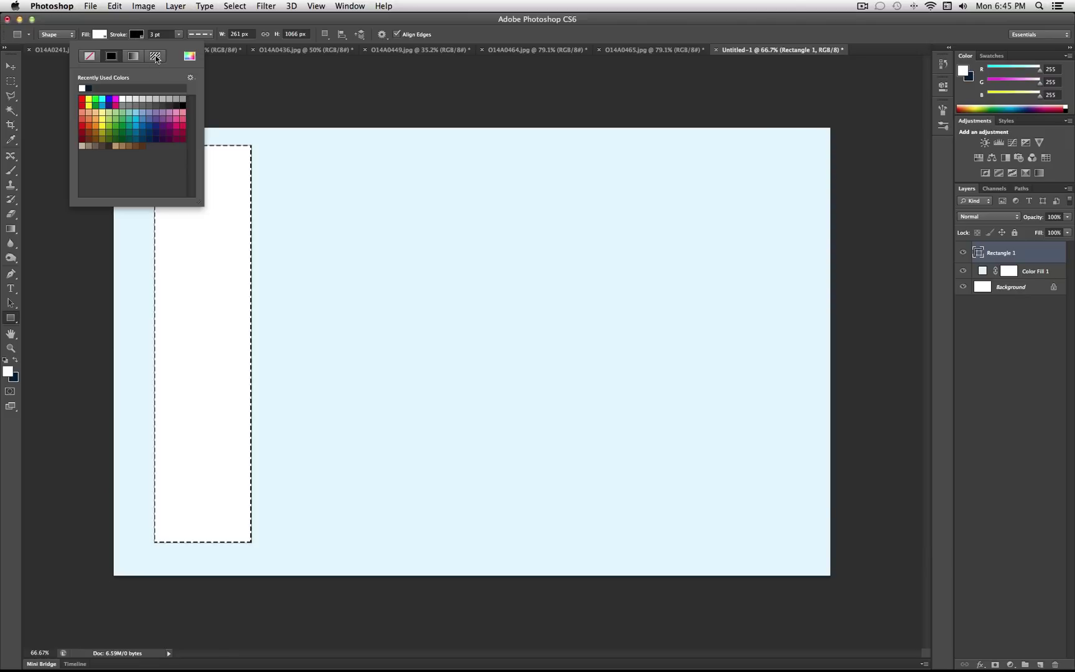
{"action": "left_click", "coordinate": [89, 60]}
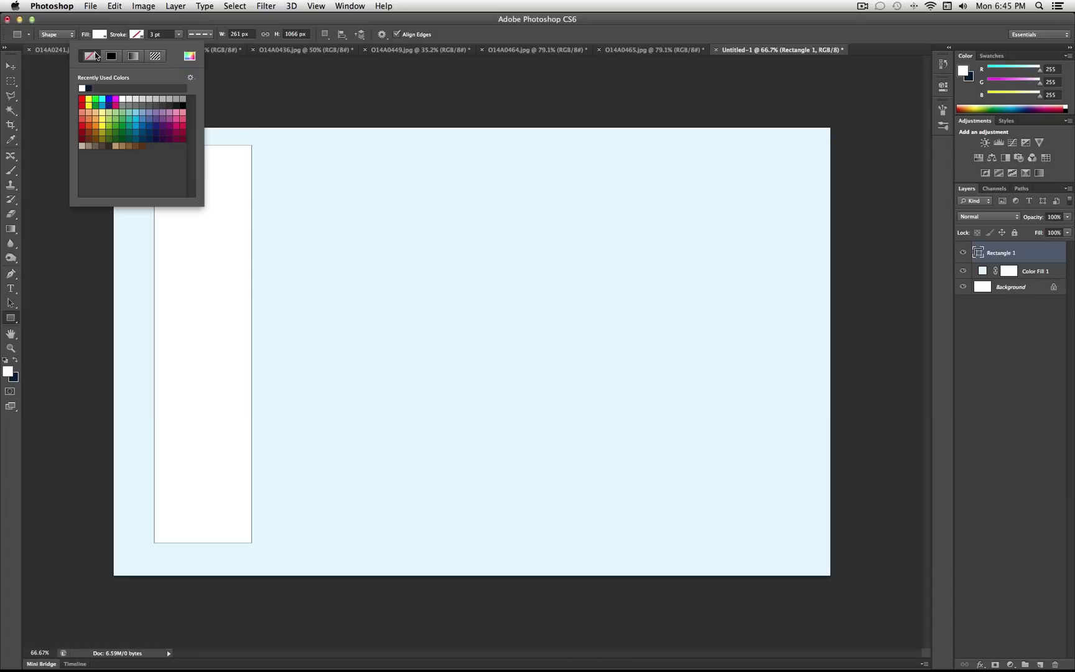
{"action": "left_click", "coordinate": [137, 34]}
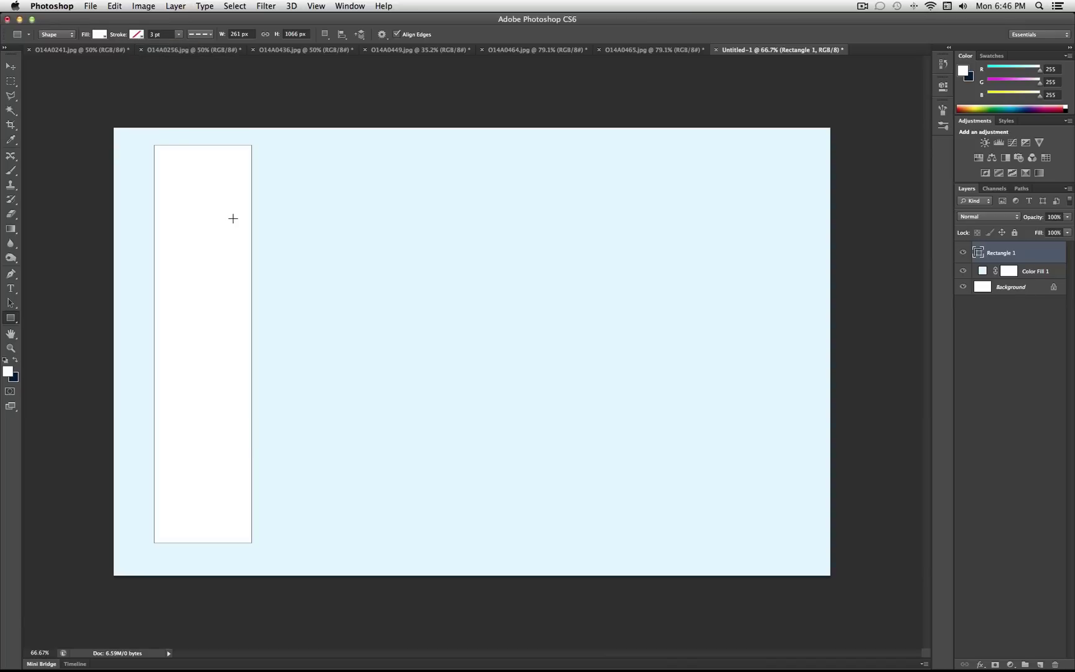
Step: Restore white as the foreground colour and reselect the Rectangle 1 layer
{"action": "left_click", "coordinate": [16, 360]}
{"action": "left_click", "coordinate": [16, 360]}
{"action": "left_click", "coordinate": [1044, 273]}
{"action": "left_click", "coordinate": [1017, 254]}
Step: Duplicate Rectangle 1 with Cmd+J and move the copy right of the first column
{"action": "key", "text": "super+j"}
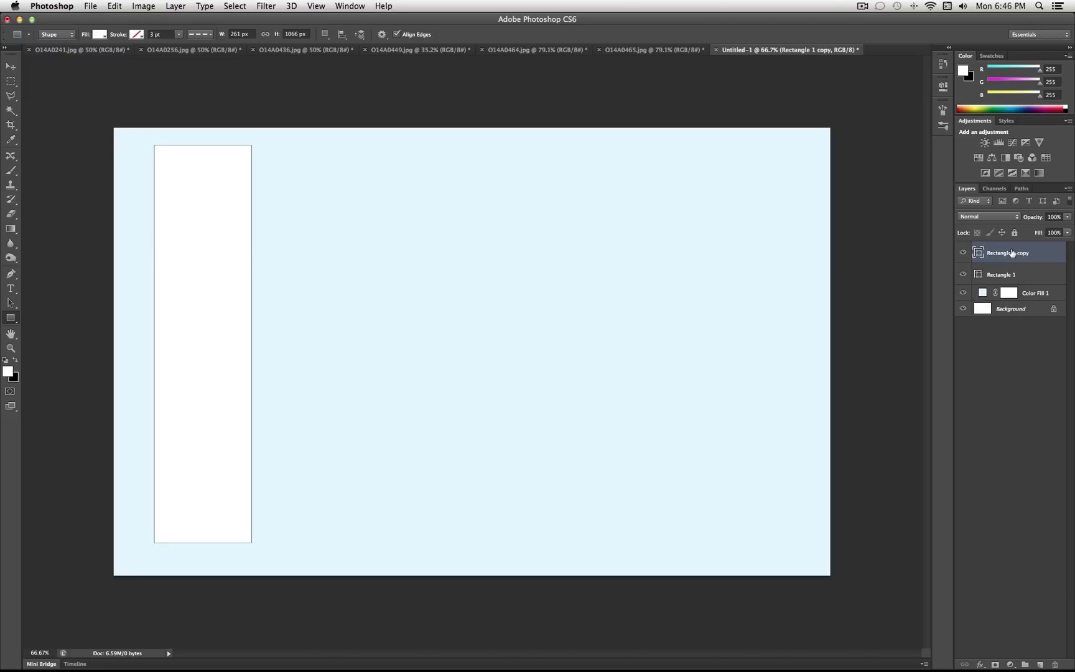
{"action": "right_click", "coordinate": [1013, 253]}
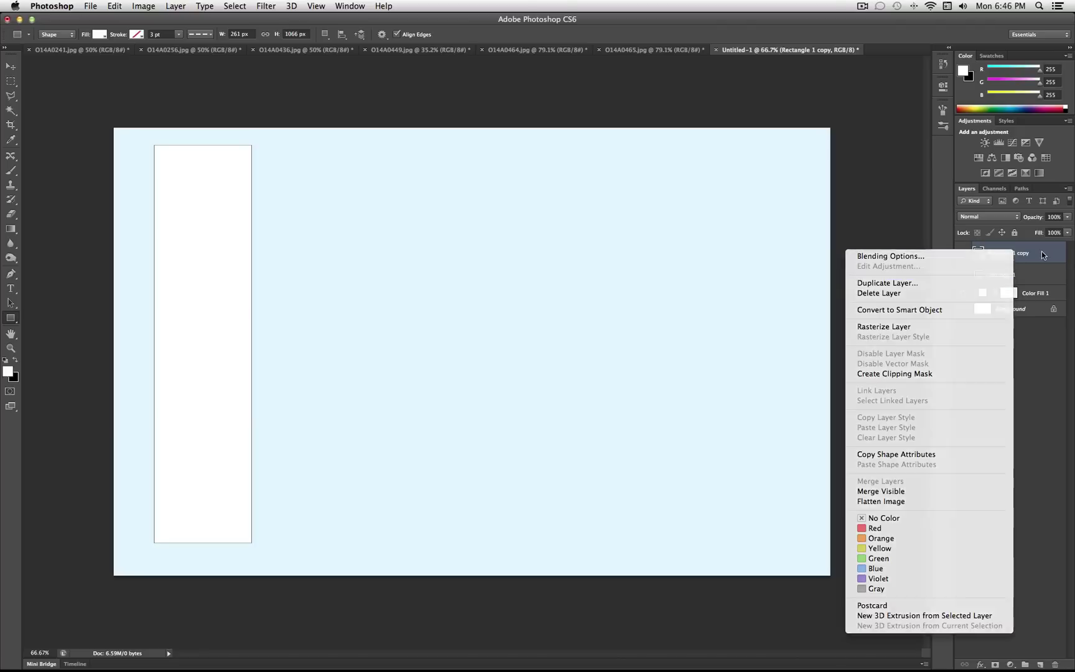
{"action": "key", "text": "Escape"}
{"action": "left_click", "coordinate": [11, 66]}
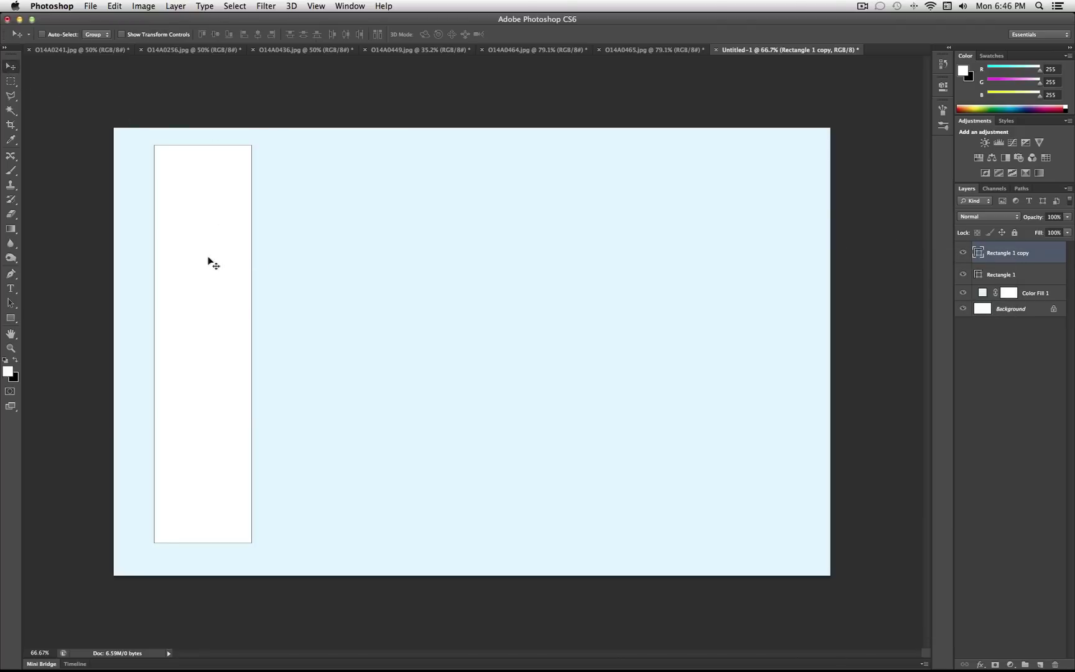
{"action": "left_click_drag", "start_coordinate": [208, 257], "coordinate": [316, 263]}
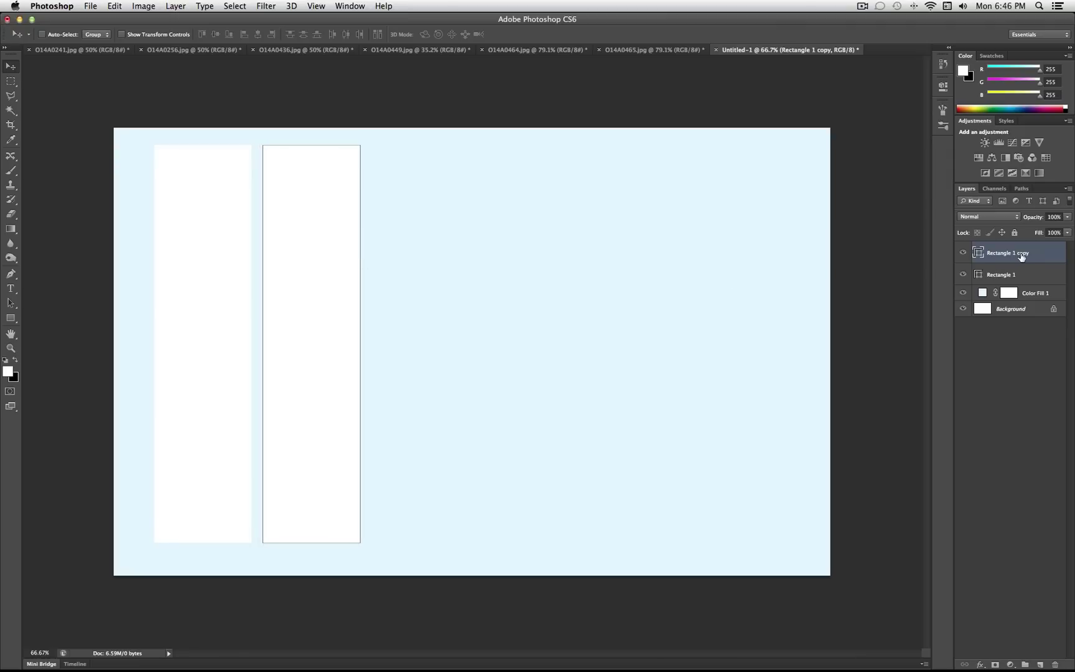
Step: Duplicate the copy as Rectangle 1 copy 2 and move it right of the second column
{"action": "right_click", "coordinate": [1021, 257]}
{"action": "left_click", "coordinate": [962, 285]}
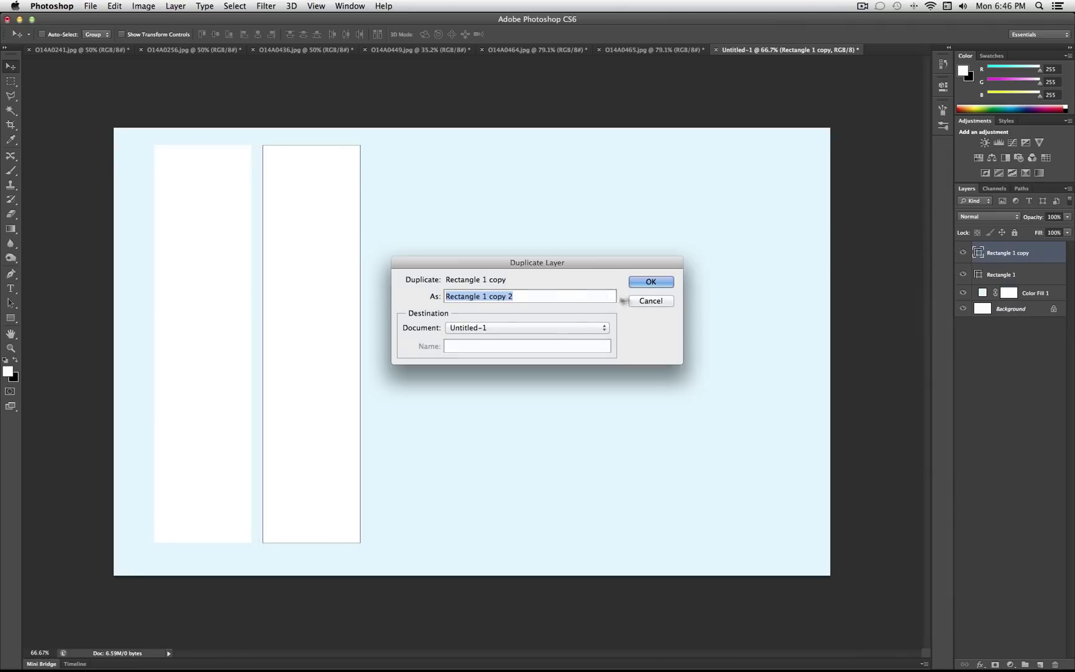
{"action": "left_click", "coordinate": [641, 285]}
{"action": "left_click_drag", "start_coordinate": [331, 281], "coordinate": [451, 271]}
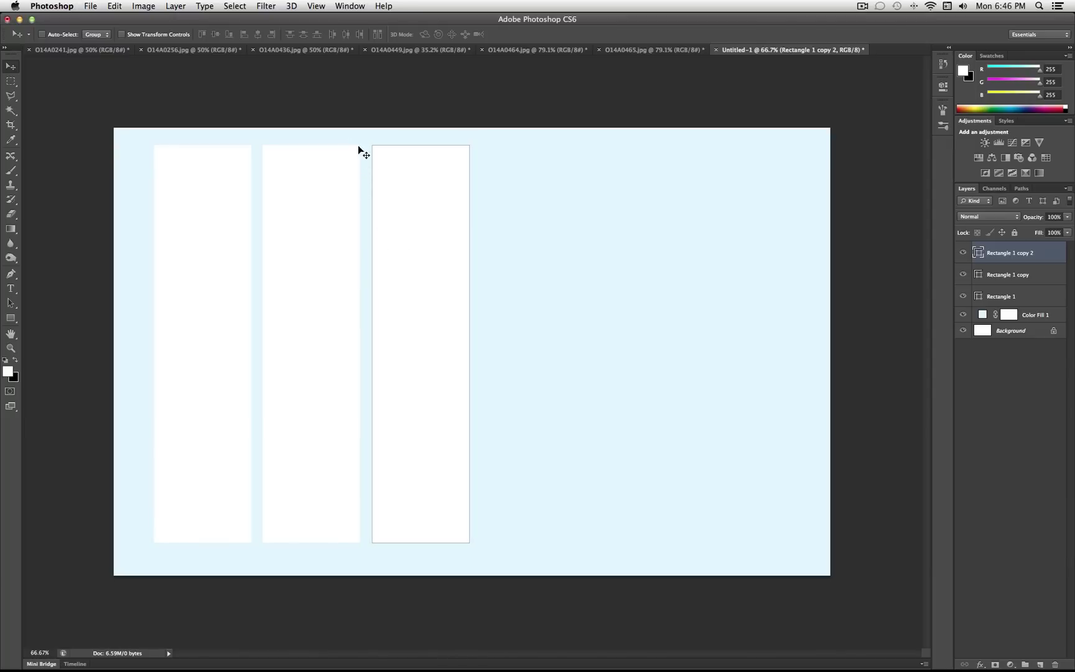
Step: Fine-tune Rectangle 1 copy 2's position with Shift+arrow nudges to even the spacing
{"action": "left_click", "coordinate": [1014, 277]}
{"action": "left_click", "coordinate": [1022, 255]}
{"action": "left_click_drag", "start_coordinate": [398, 212], "coordinate": [392, 213]}
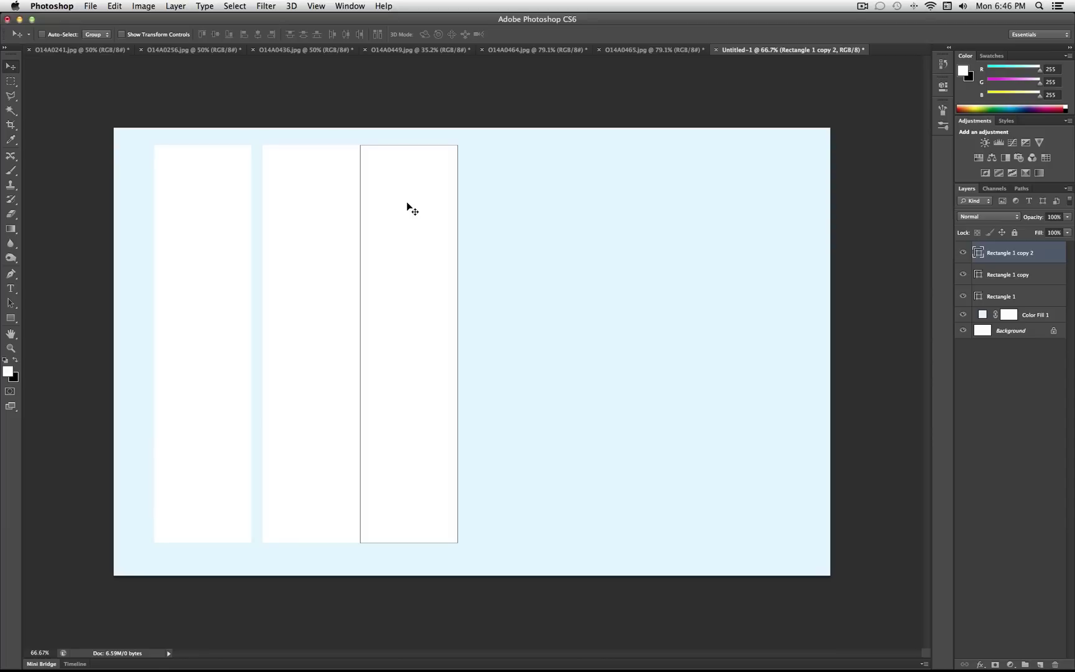
{"action": "key", "text": "shift+Right"}
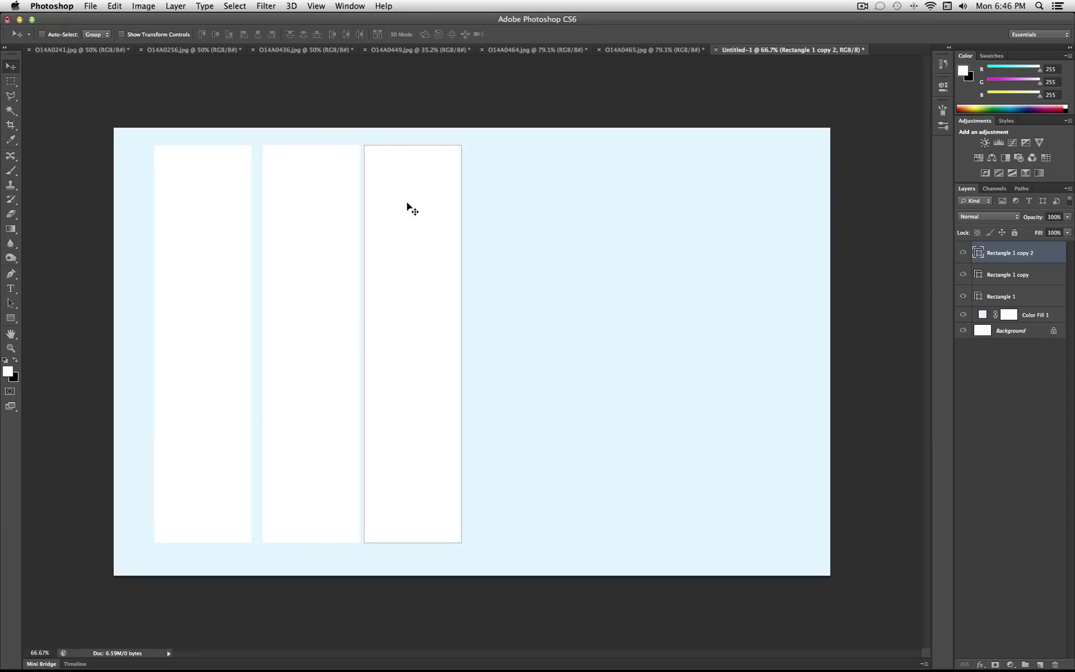
{"action": "key", "text": "shift+Right"}
{"action": "key", "text": "shift+Right"}
{"action": "key", "text": "shift+Right"}
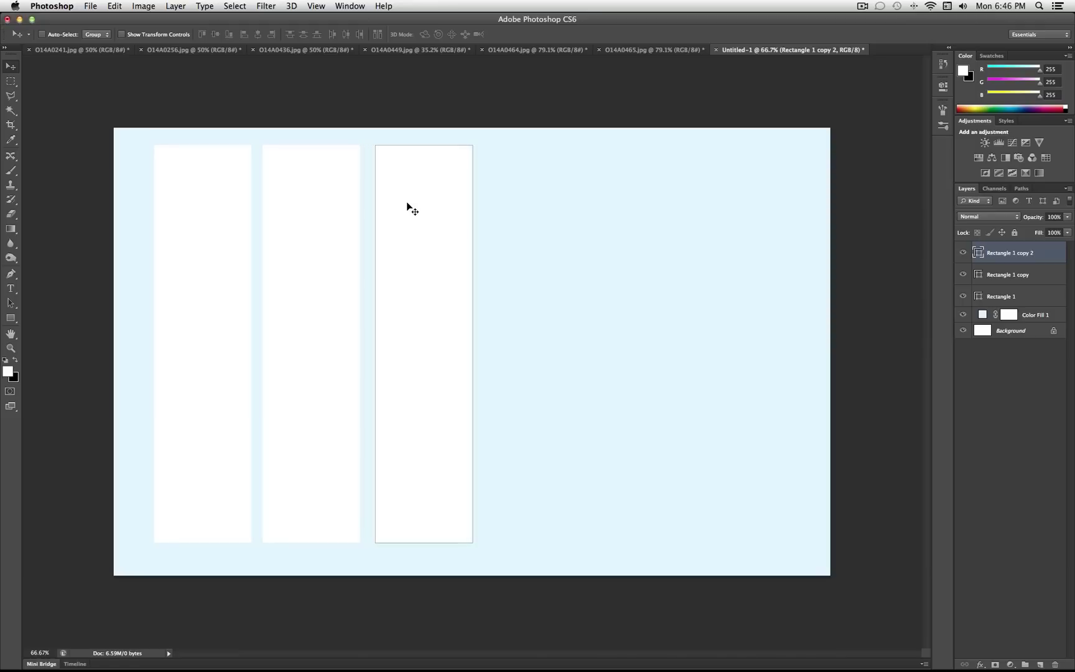
{"action": "key", "text": "shift+Left"}
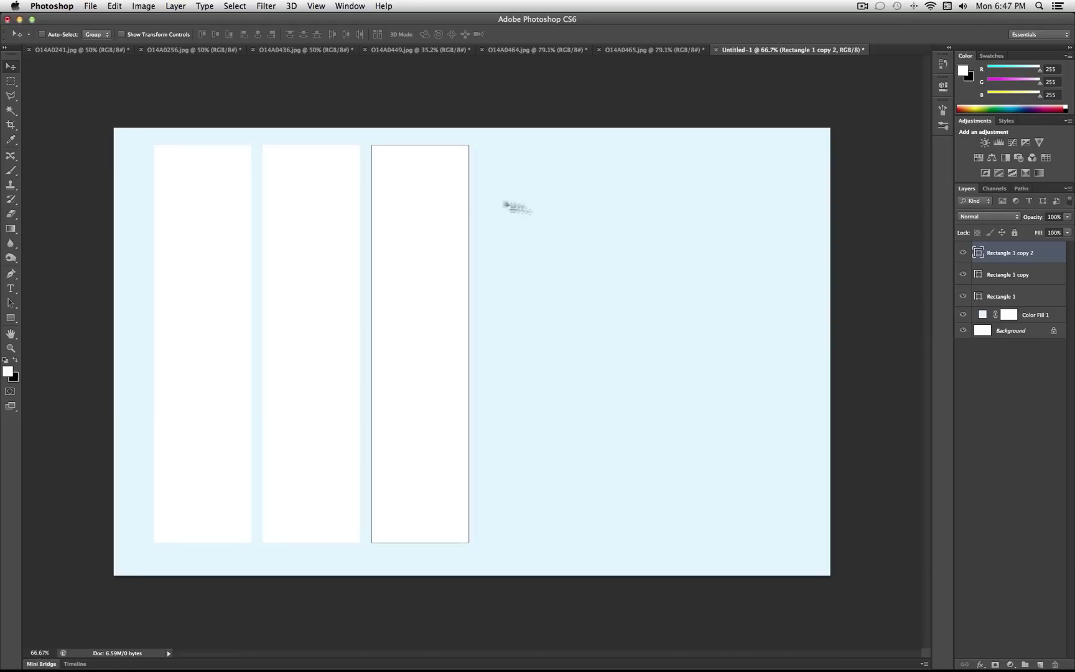
Step: Shift the first column slightly right to even its gap with the second
{"action": "left_click", "coordinate": [992, 299]}
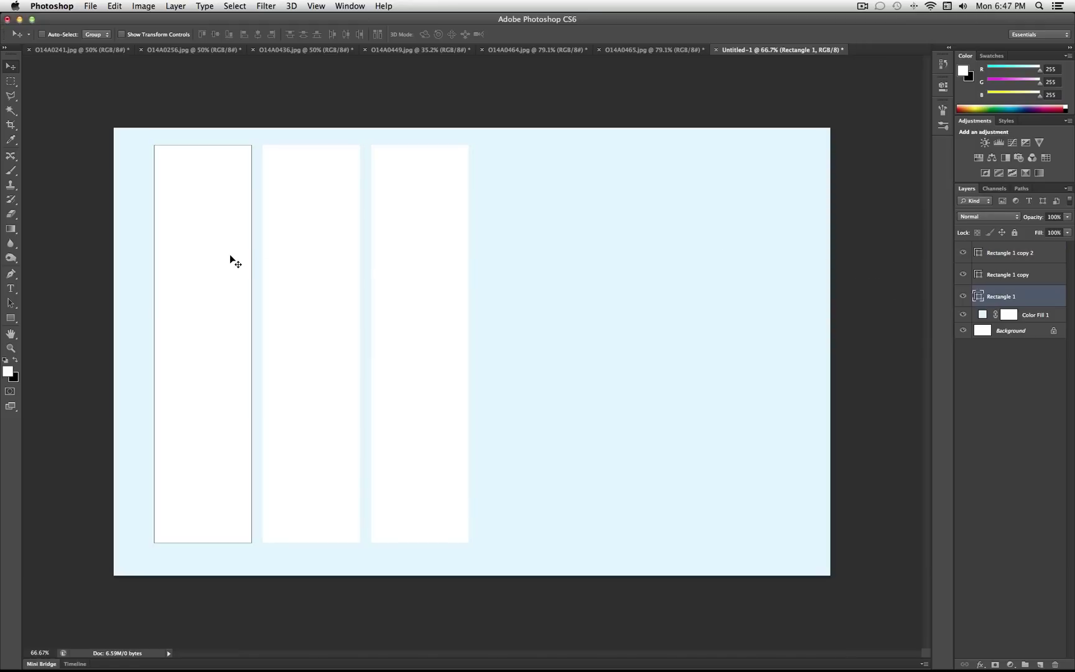
{"action": "left_click_drag", "start_coordinate": [231, 255], "coordinate": [241, 257]}
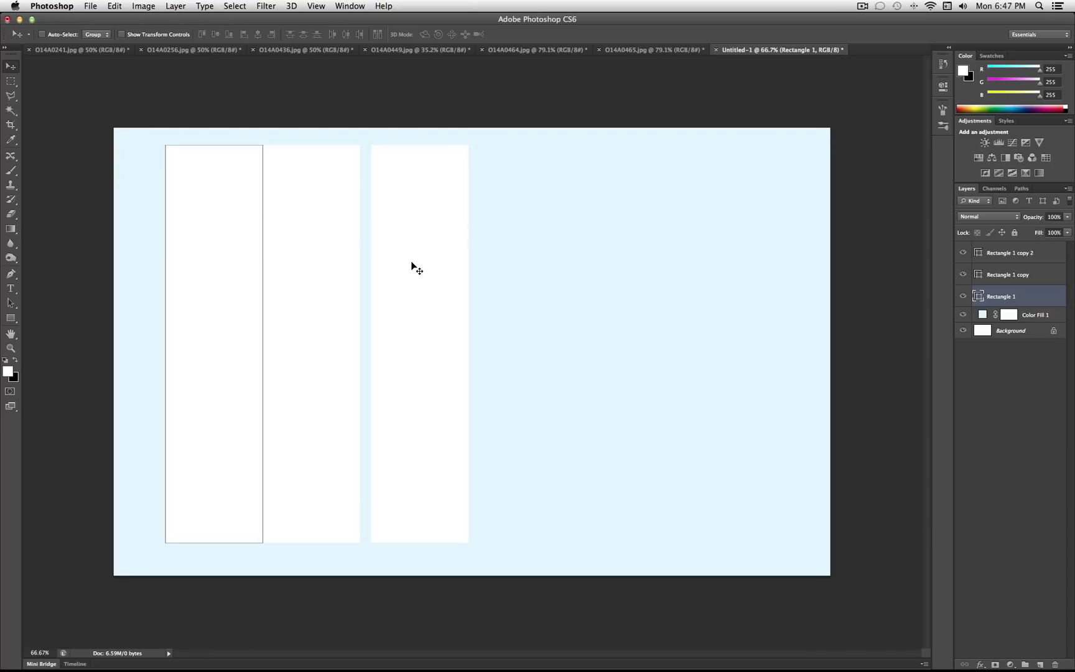
{"action": "key", "text": "Left"}
{"action": "key", "text": "Left"}
{"action": "key", "text": "Left"}
{"action": "key", "text": "Left"}
{"action": "key", "text": "Left"}
{"action": "key", "text": "Left"}
{"action": "key", "text": "Left"}
{"action": "key", "text": "Left"}
{"action": "key", "text": "Left"}
{"action": "key", "text": "Left"}
{"action": "key", "text": "Left"}
{"action": "key", "text": "Left"}
{"action": "key", "text": "Left"}
{"action": "key", "text": "Left"}
{"action": "key", "text": "Left"}
{"action": "key", "text": "Left"}
{"action": "key", "text": "Left"}
{"action": "key", "text": "Left"}
{"action": "key", "text": "Left"}
{"action": "key", "text": "Left"}
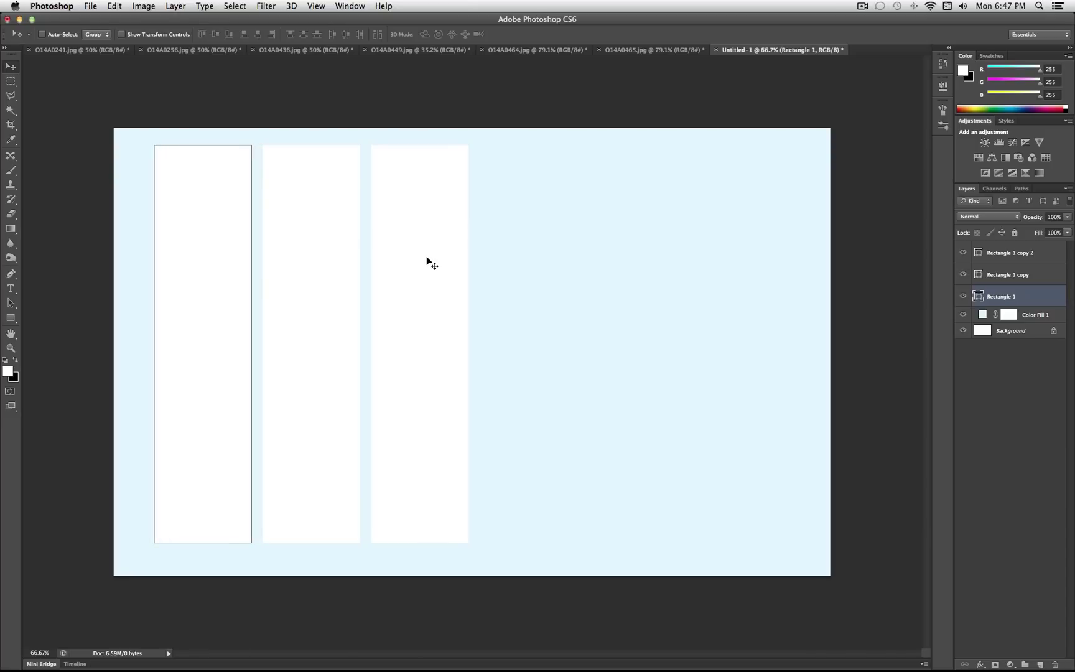
Step: Duplicate the third column and place the copy as an evenly spaced fourth column
{"action": "left_click", "coordinate": [1019, 256]}
{"action": "right_click", "coordinate": [1018, 254]}
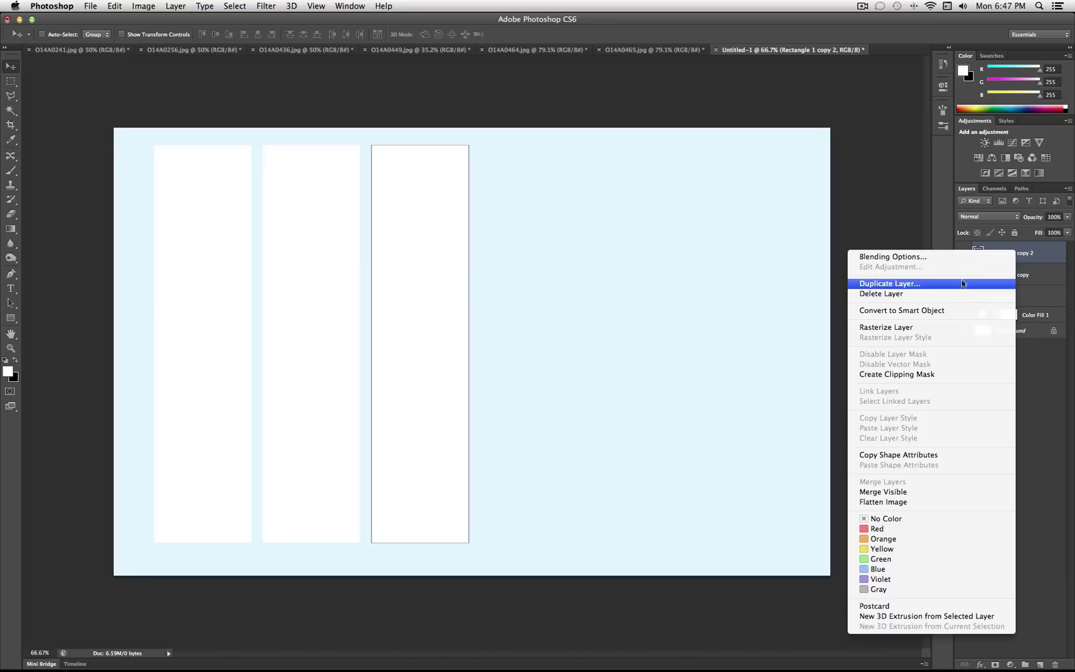
{"action": "left_click", "coordinate": [962, 283]}
{"action": "left_click", "coordinate": [641, 281]}
{"action": "left_click_drag", "start_coordinate": [451, 260], "coordinate": [549, 262]}
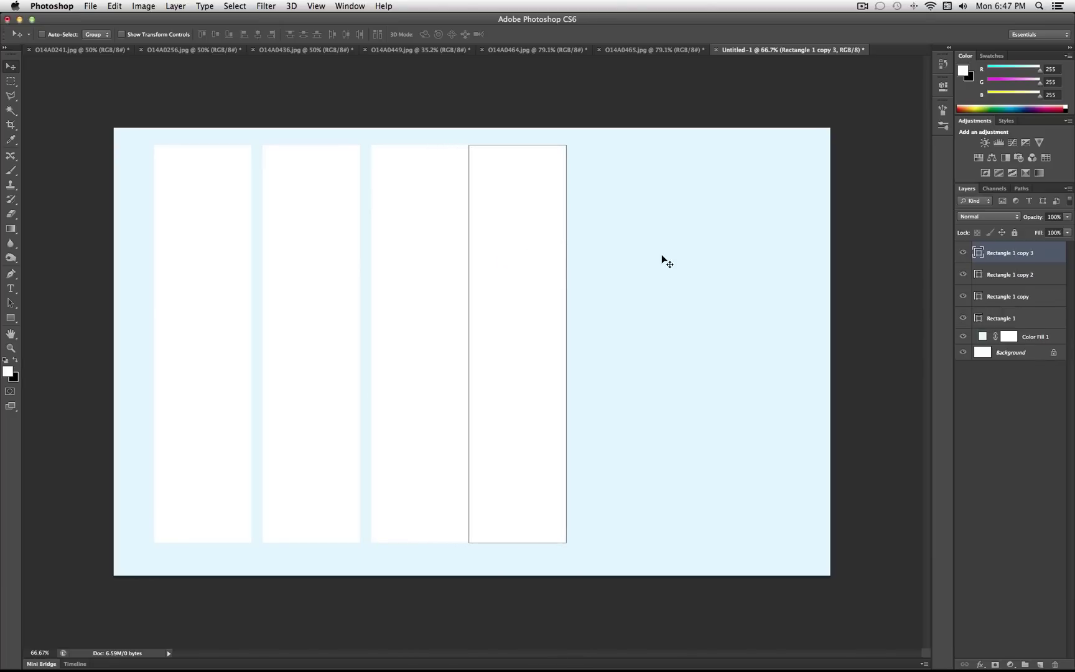
{"action": "key", "text": "shift+Right"}
{"action": "key", "text": "shift+Right"}
{"action": "key", "text": "shift+Right"}
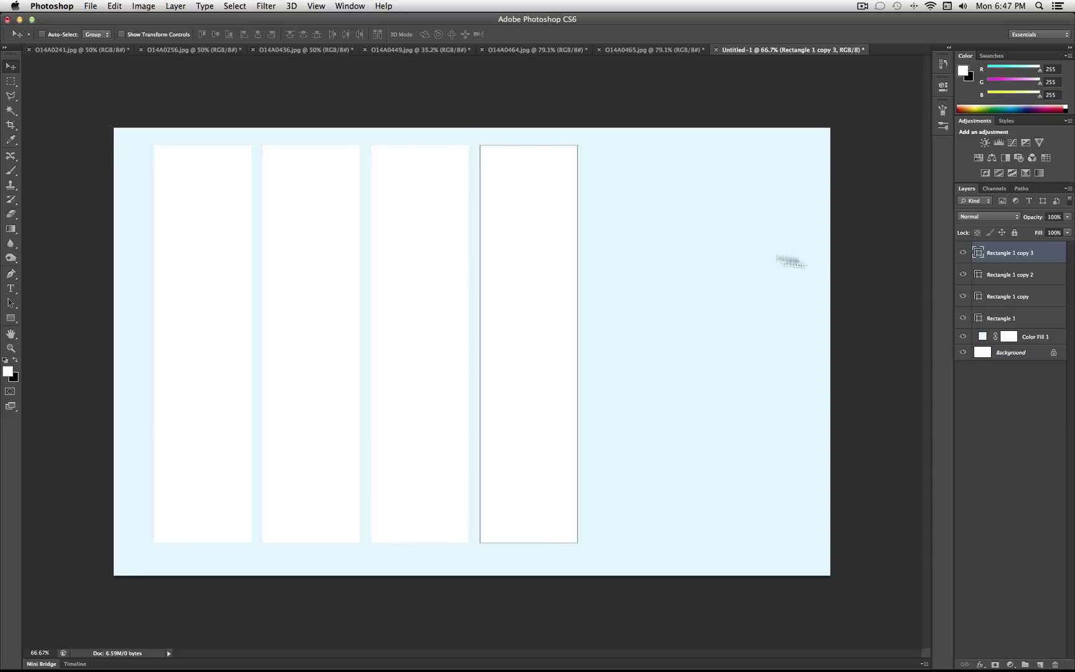
Step: Duplicate the fourth column and place the copy as an evenly spaced fifth column
{"action": "right_click", "coordinate": [999, 255]}
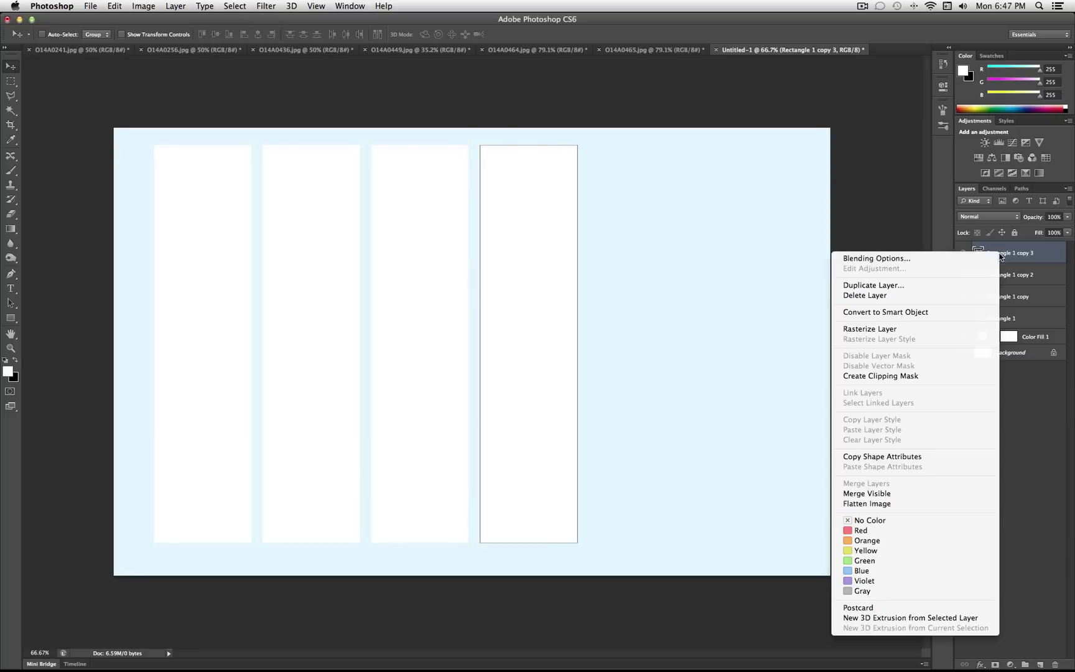
{"action": "left_click", "coordinate": [951, 286]}
{"action": "key", "text": "Return"}
{"action": "key", "text": "shift+Right"}
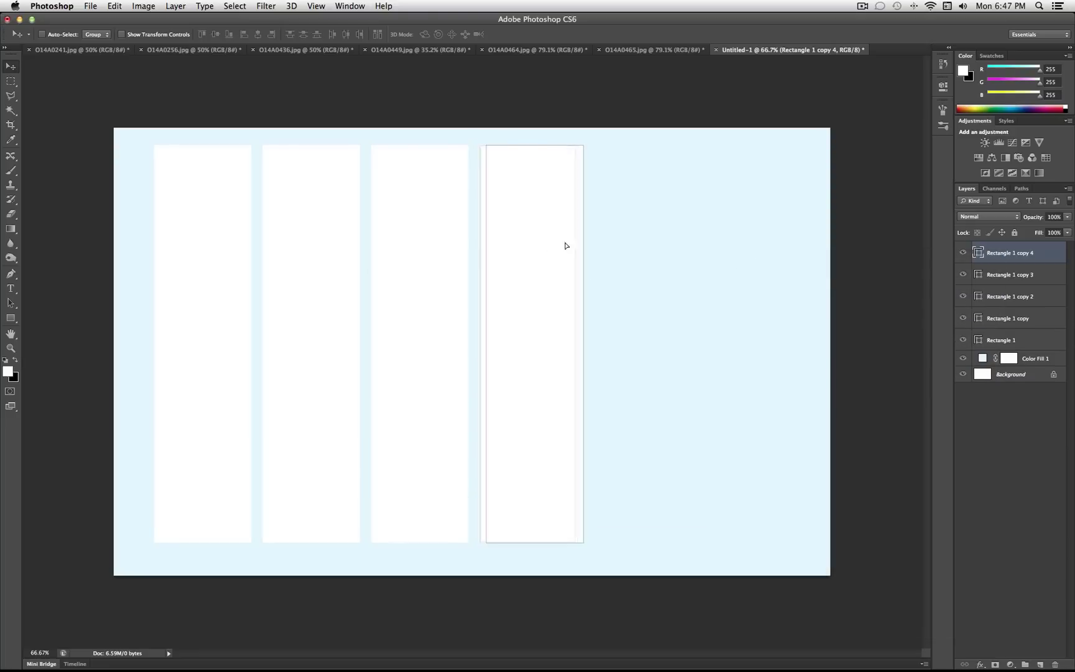
{"action": "left_click_drag", "start_coordinate": [565, 246], "coordinate": [634, 245]}
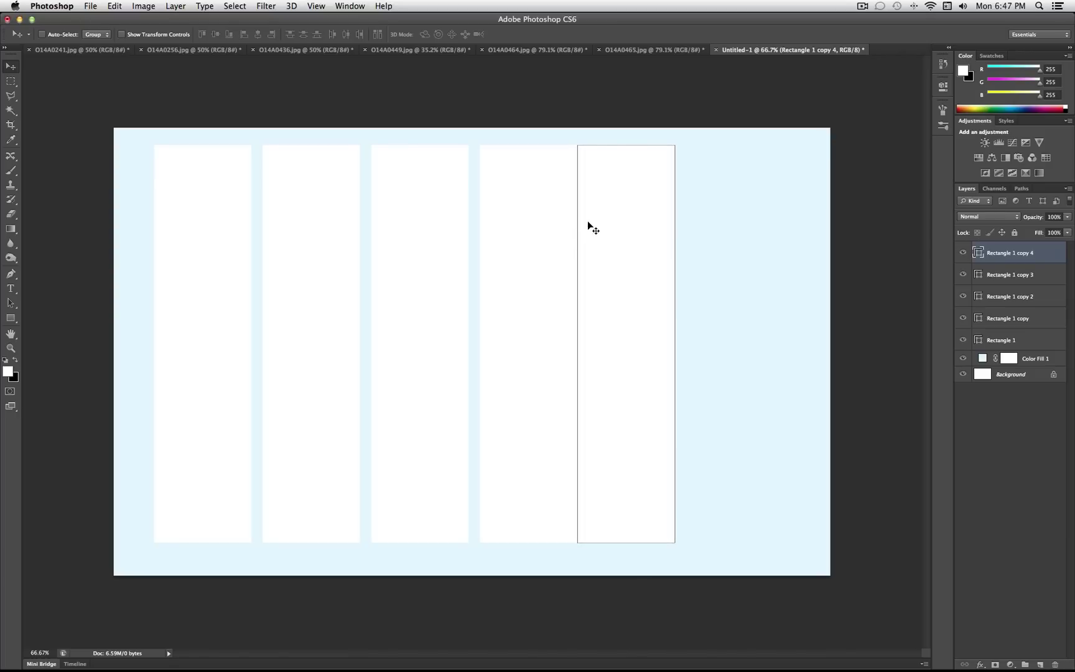
{"action": "key", "text": "shift+Right"}
{"action": "key", "text": "shift+Right"}
{"action": "key", "text": "shift+Right"}
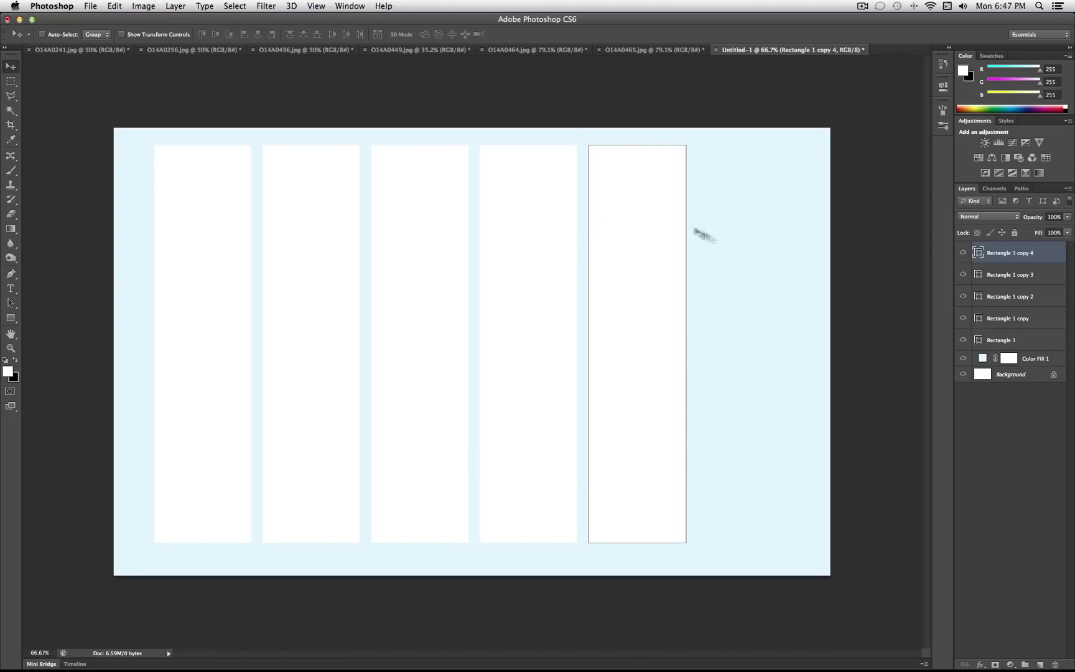
Step: Add a sixth column at the right end, then select all six and centre them
{"action": "right_click", "coordinate": [1001, 256]}
{"action": "left_click", "coordinate": [895, 297]}
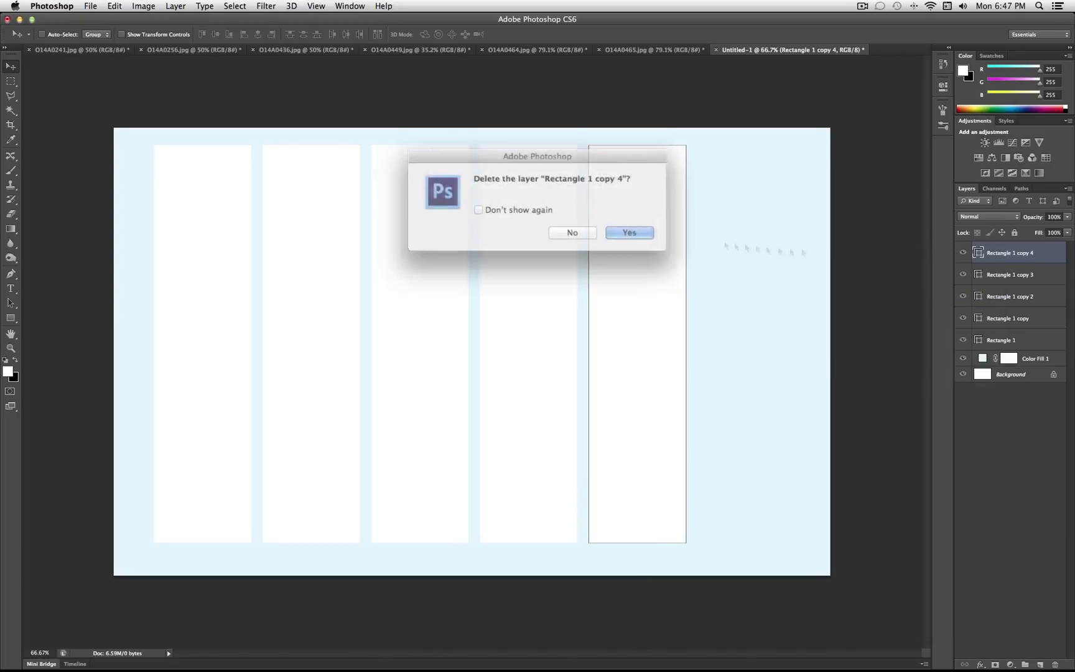
{"action": "left_click", "coordinate": [570, 232]}
{"action": "right_click", "coordinate": [1026, 256]}
{"action": "left_click", "coordinate": [963, 285]}
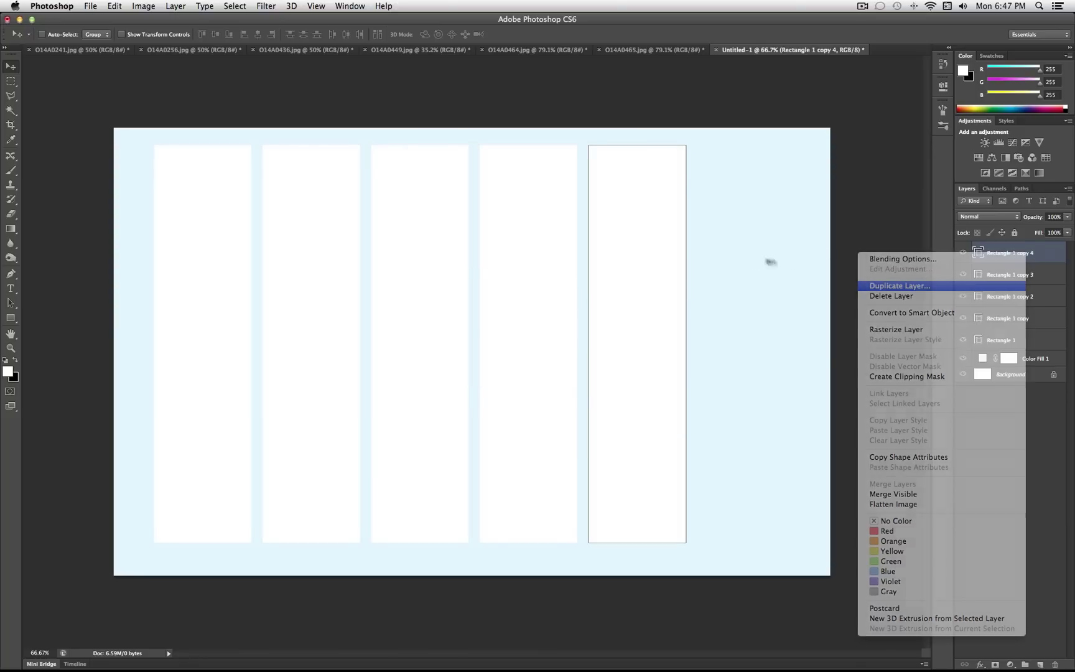
{"action": "left_click", "coordinate": [667, 281]}
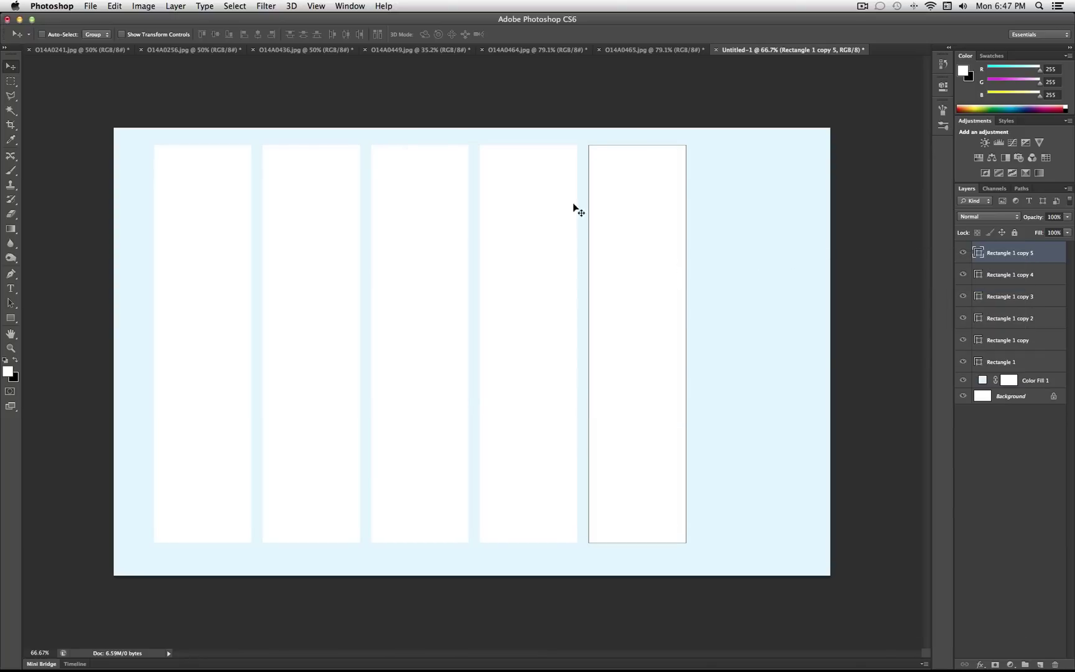
{"action": "left_click_drag", "start_coordinate": [577, 210], "coordinate": [676, 209]}
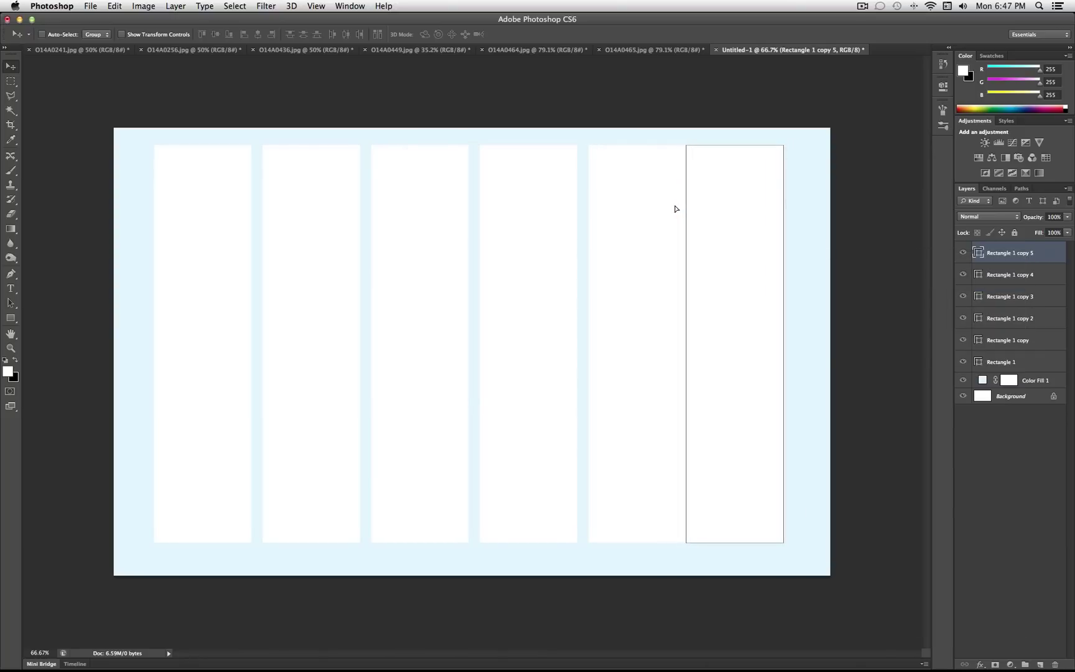
{"action": "key", "text": "shift+Right"}
{"action": "key", "text": "shift+Right"}
{"action": "key", "text": "shift+Right"}
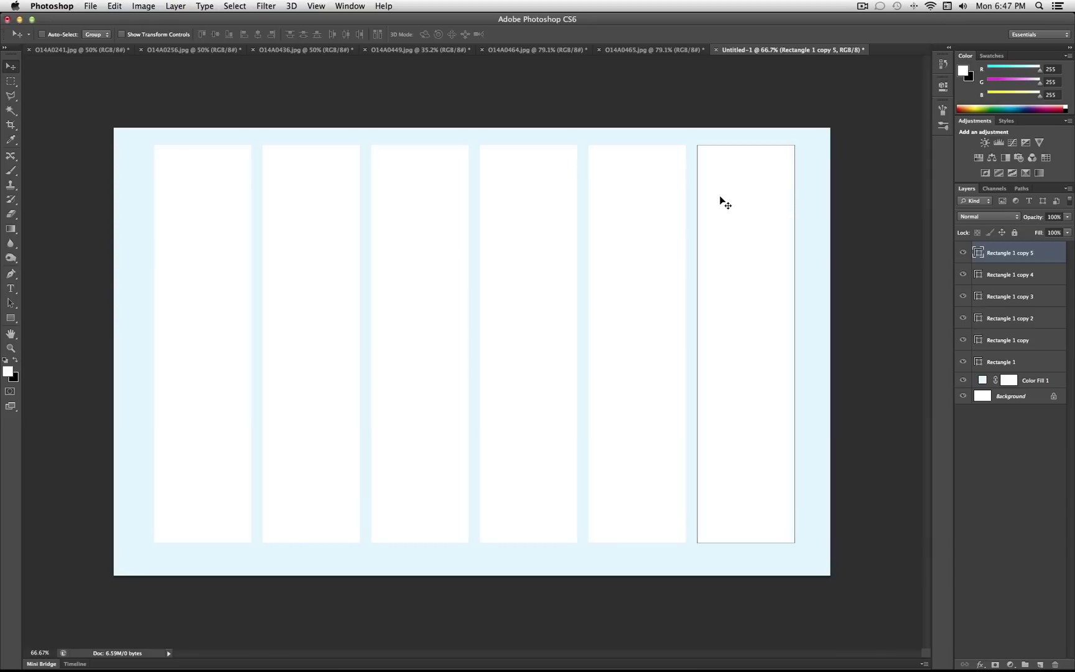
{"action": "left_click", "coordinate": [1007, 359], "text": "shift"}
{"action": "left_click_drag", "start_coordinate": [745, 297], "coordinate": [741, 299]}
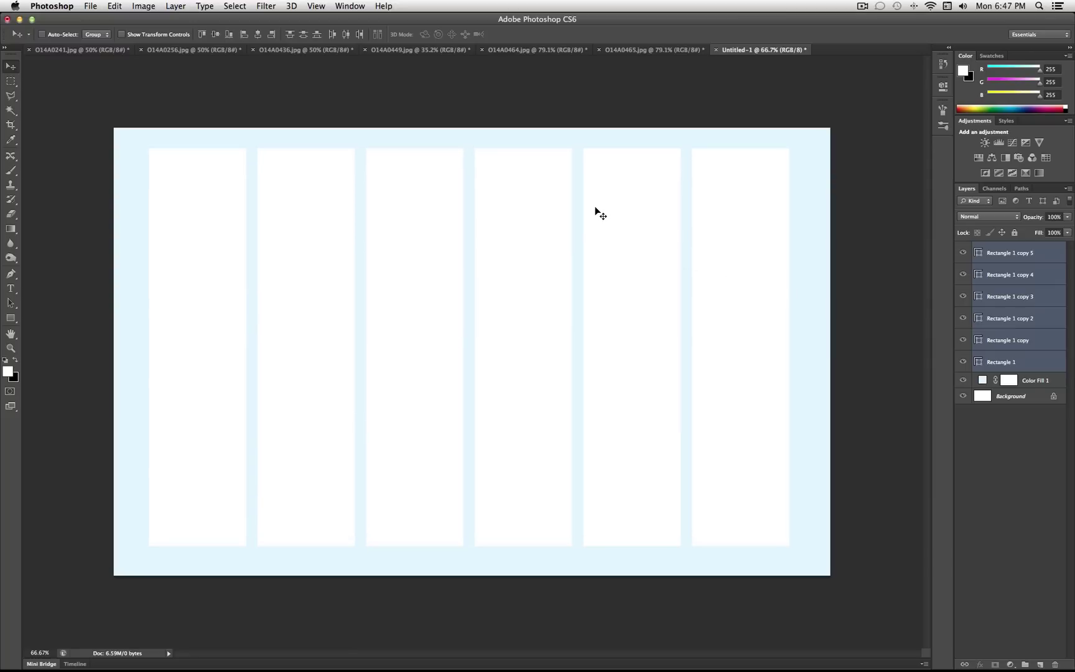
Step: Skew Rectangle 1 by lowering its left edge via Edit > Transform Path > Skew
{"action": "left_click", "coordinate": [1027, 366]}
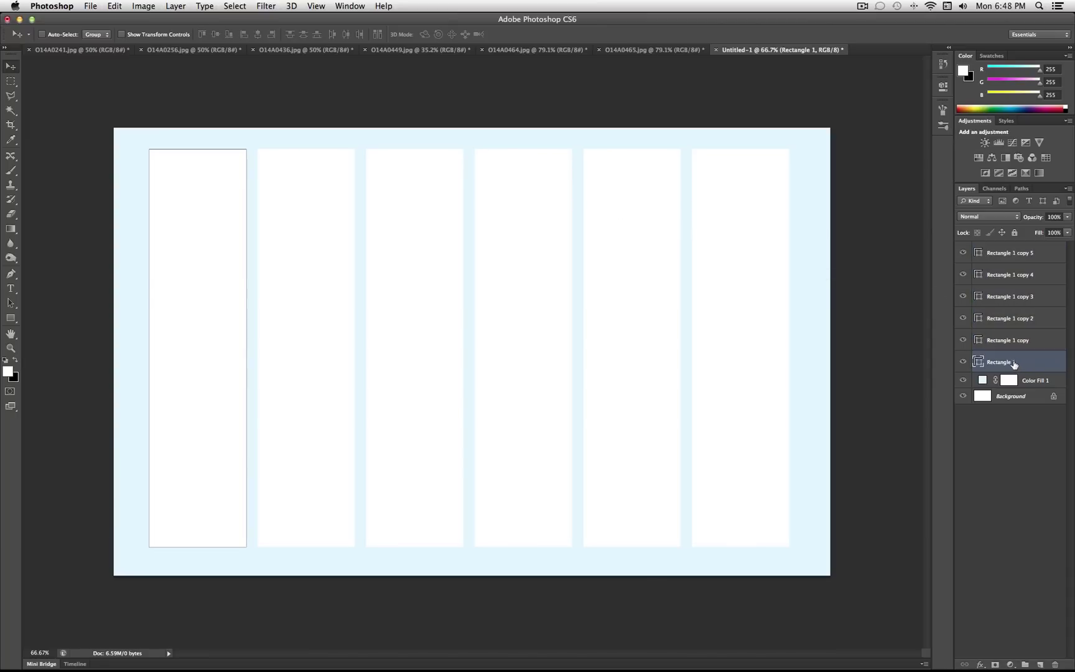
{"action": "left_click", "coordinate": [112, 6]}
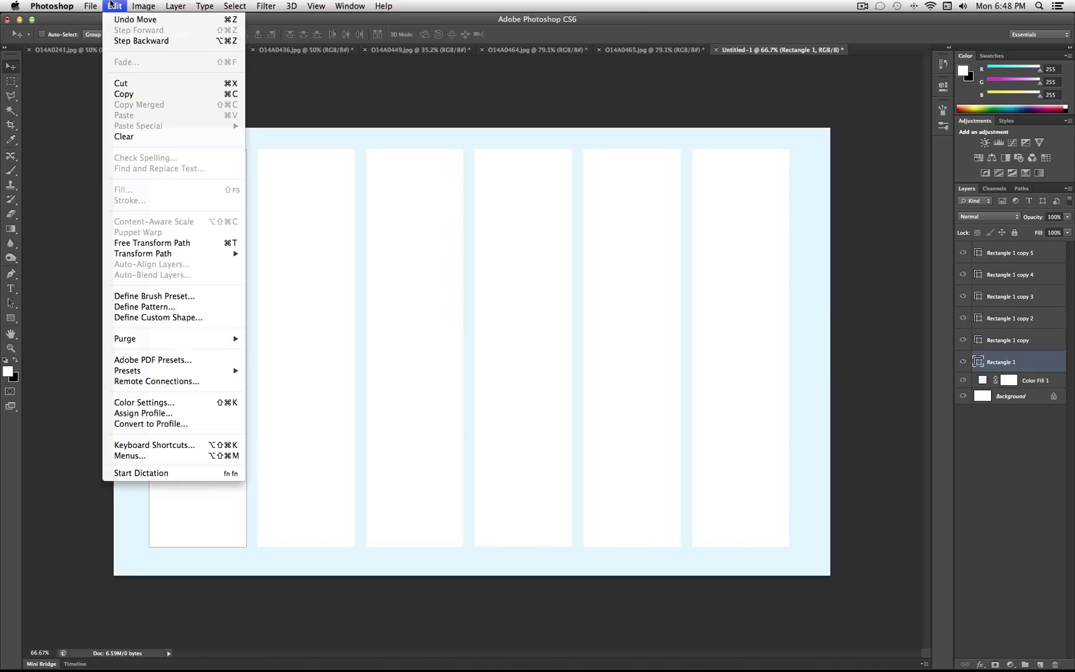
{"action": "mouse_move", "coordinate": [222, 255]}
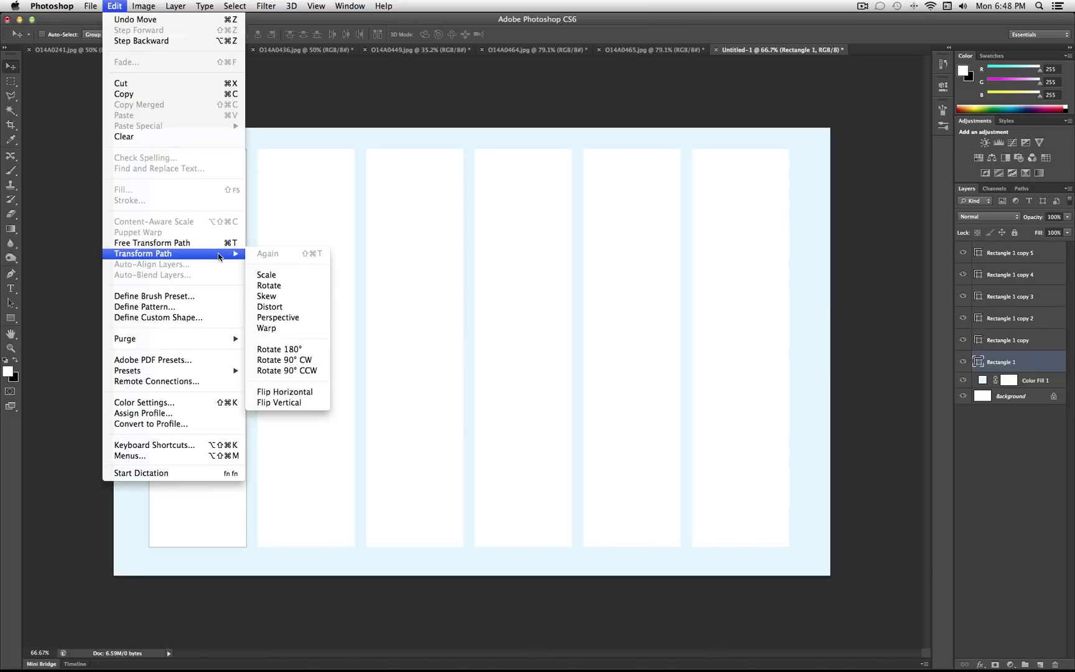
{"action": "left_click", "coordinate": [283, 296]}
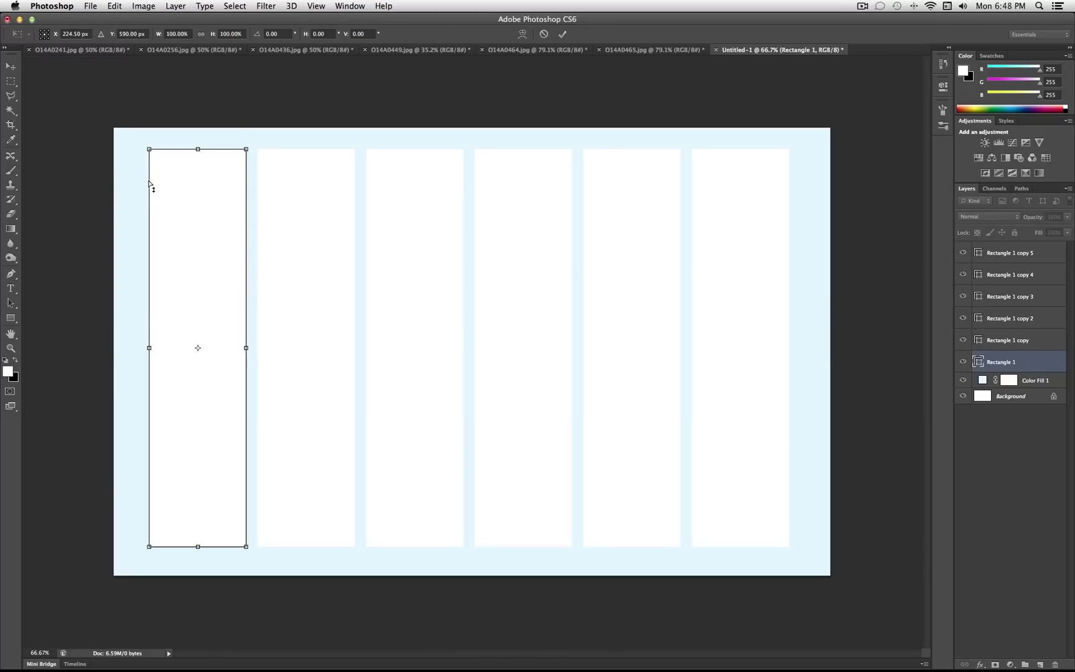
{"action": "left_click_drag", "start_coordinate": [149, 182], "coordinate": [150, 189]}
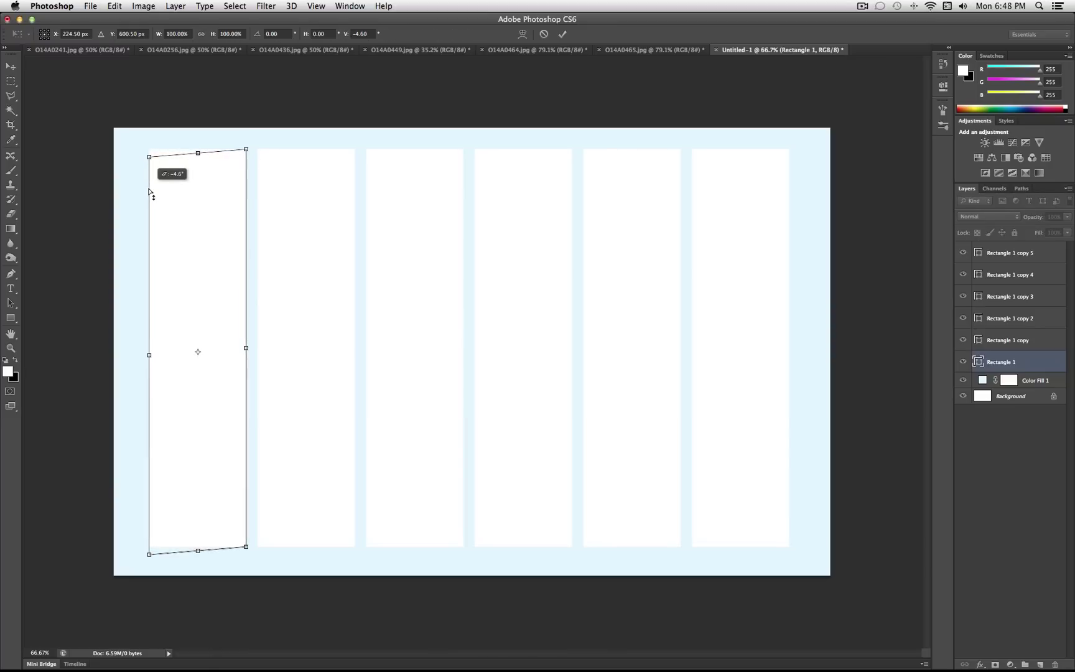
{"action": "left_click_drag", "start_coordinate": [150, 189], "coordinate": [149, 190]}
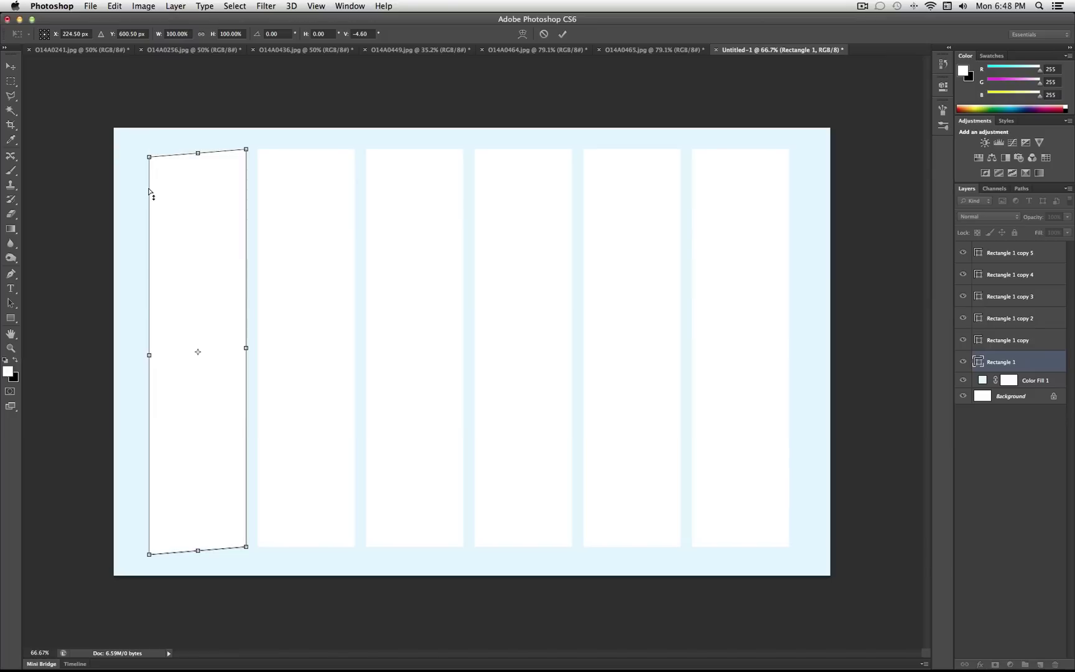
{"action": "key", "text": "Return"}
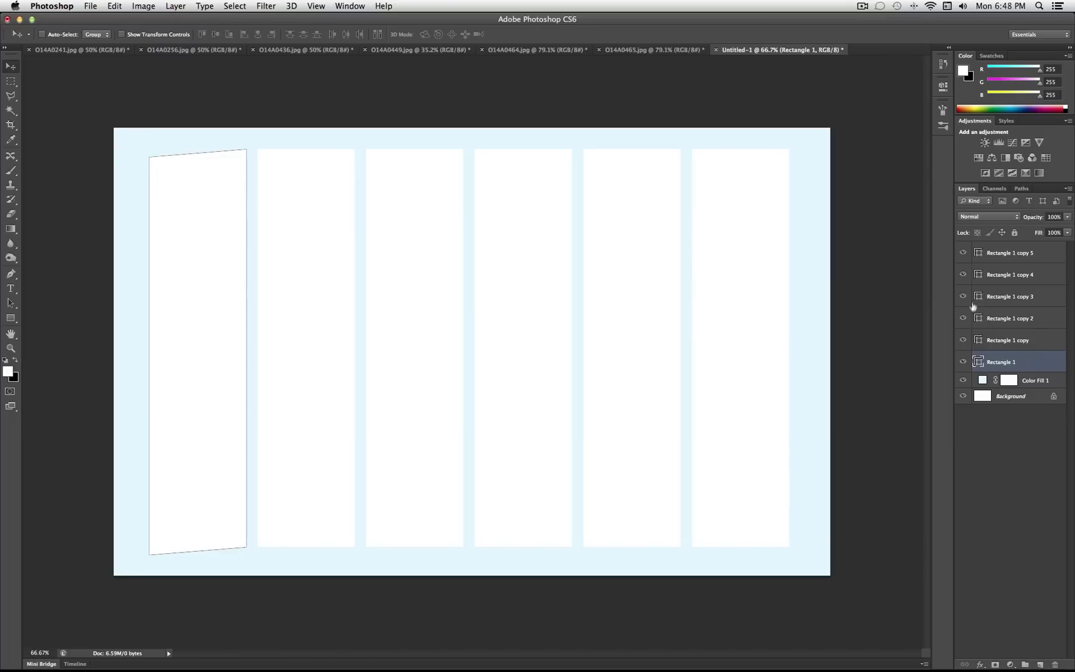
Step: Distort Rectangle 1 copy by raising its left edge, then select the third column
{"action": "left_click", "coordinate": [998, 343]}
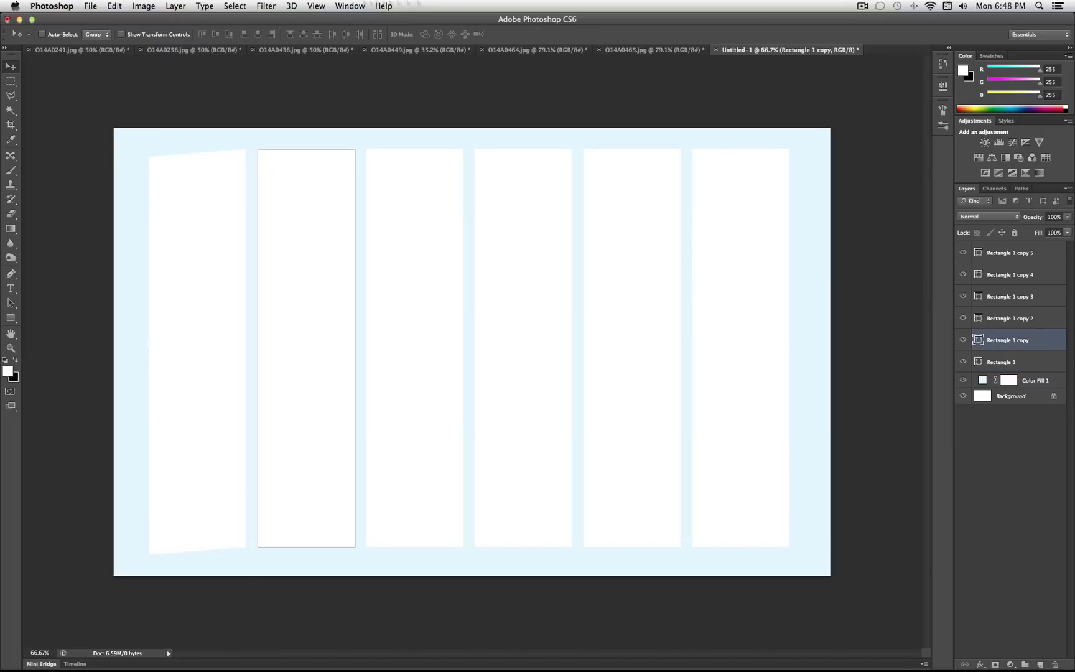
{"action": "left_click", "coordinate": [113, 6]}
{"action": "mouse_move", "coordinate": [166, 255]}
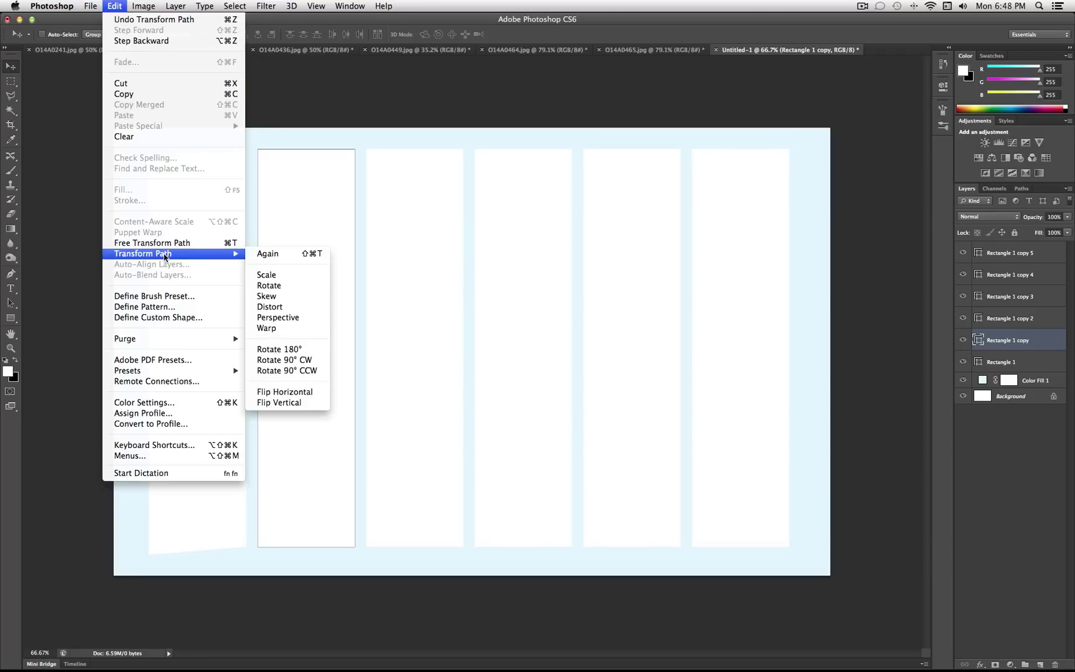
{"action": "left_click", "coordinate": [270, 307]}
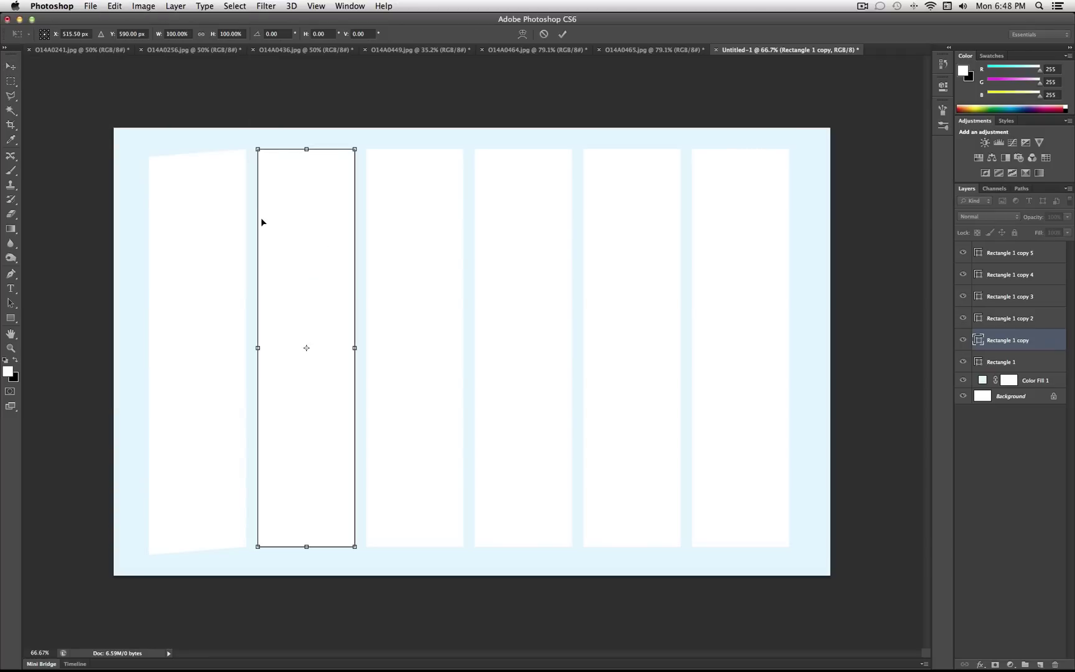
{"action": "left_click_drag", "start_coordinate": [259, 220], "coordinate": [258, 210]}
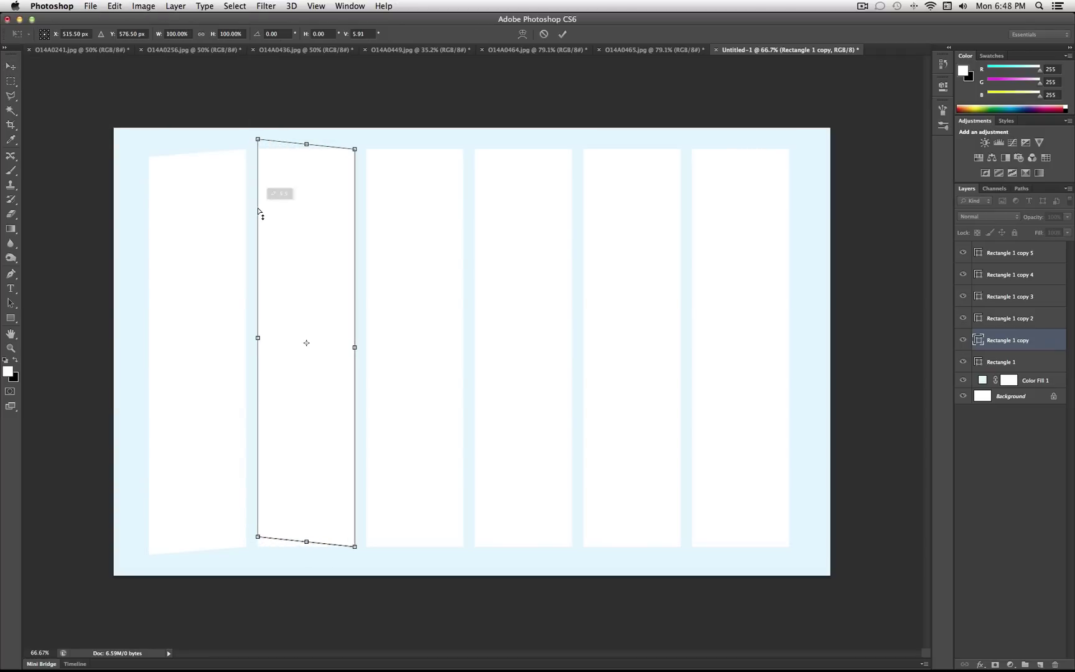
{"action": "key", "text": "Return"}
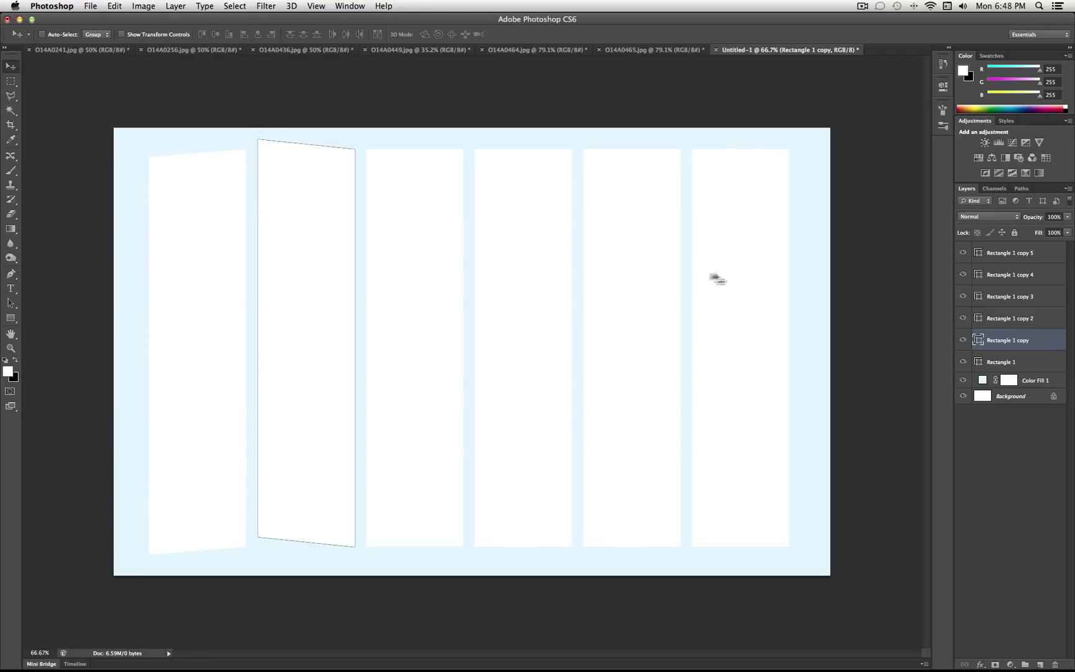
{"action": "left_click", "coordinate": [1022, 320]}
Step: Skew the third column by lowering its left edge
{"action": "left_click", "coordinate": [142, 6]}
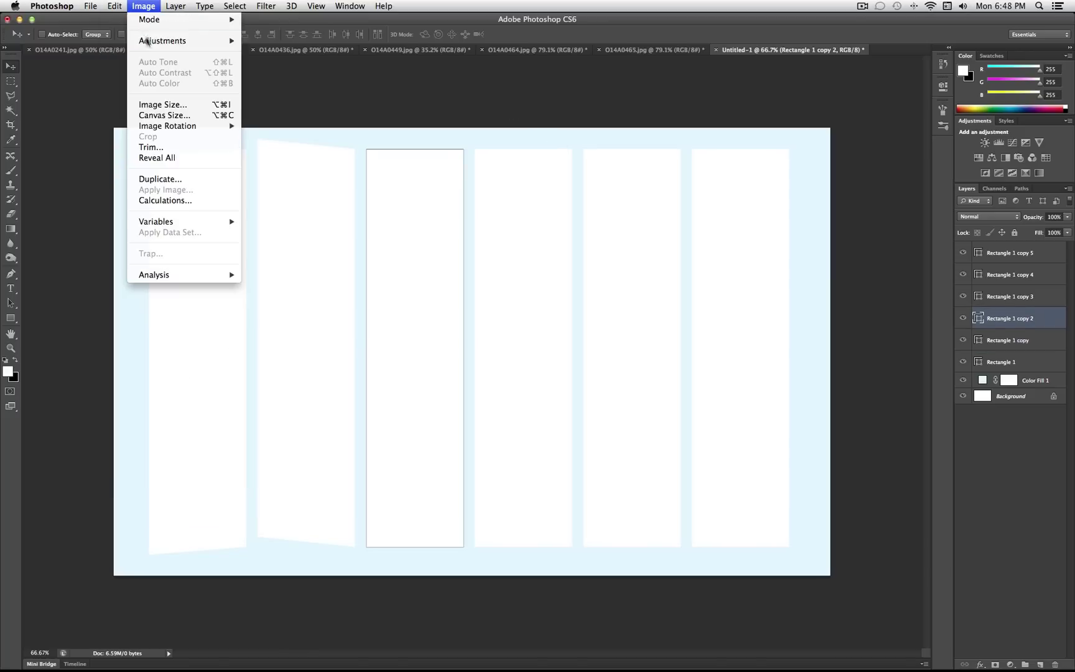
{"action": "mouse_move", "coordinate": [116, 6]}
{"action": "mouse_move", "coordinate": [200, 255]}
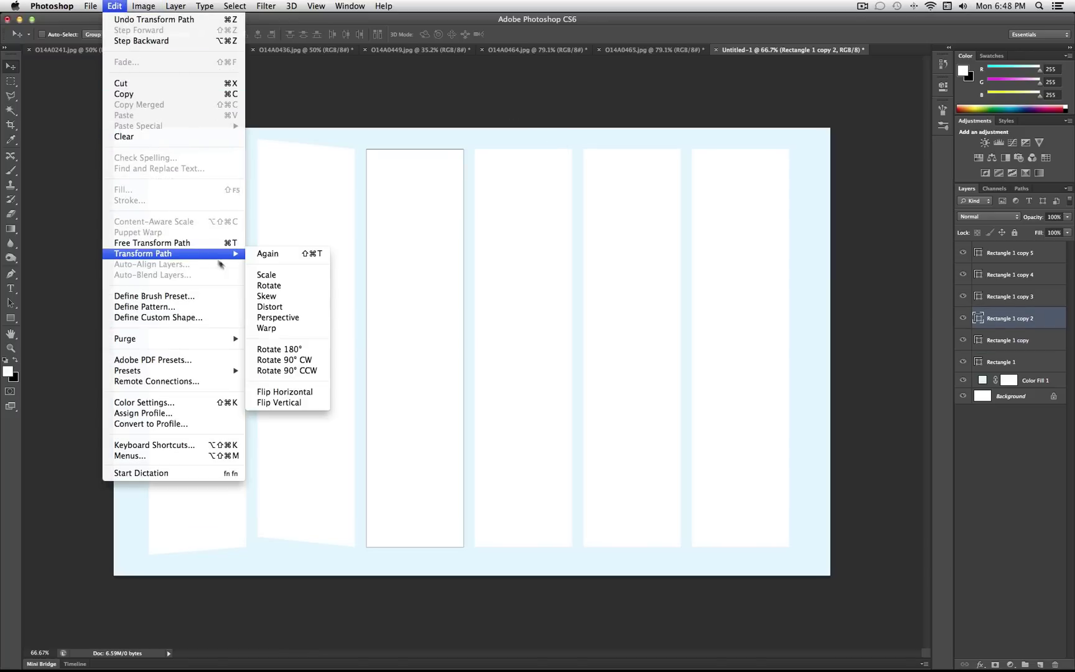
{"action": "left_click", "coordinate": [277, 297]}
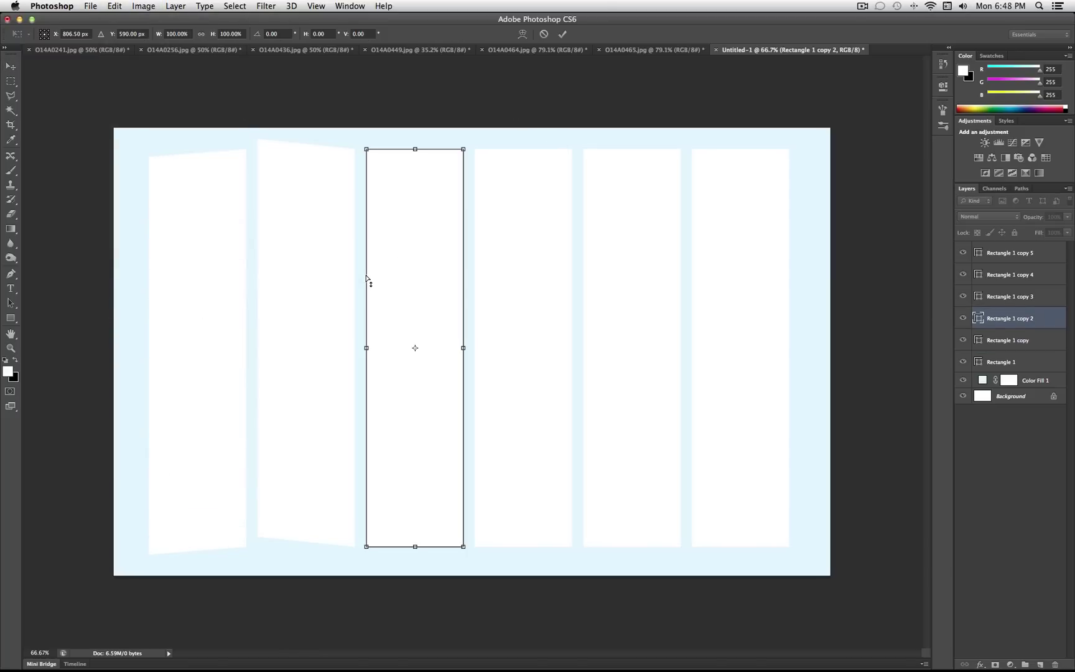
{"action": "left_click_drag", "start_coordinate": [366, 276], "coordinate": [364, 287]}
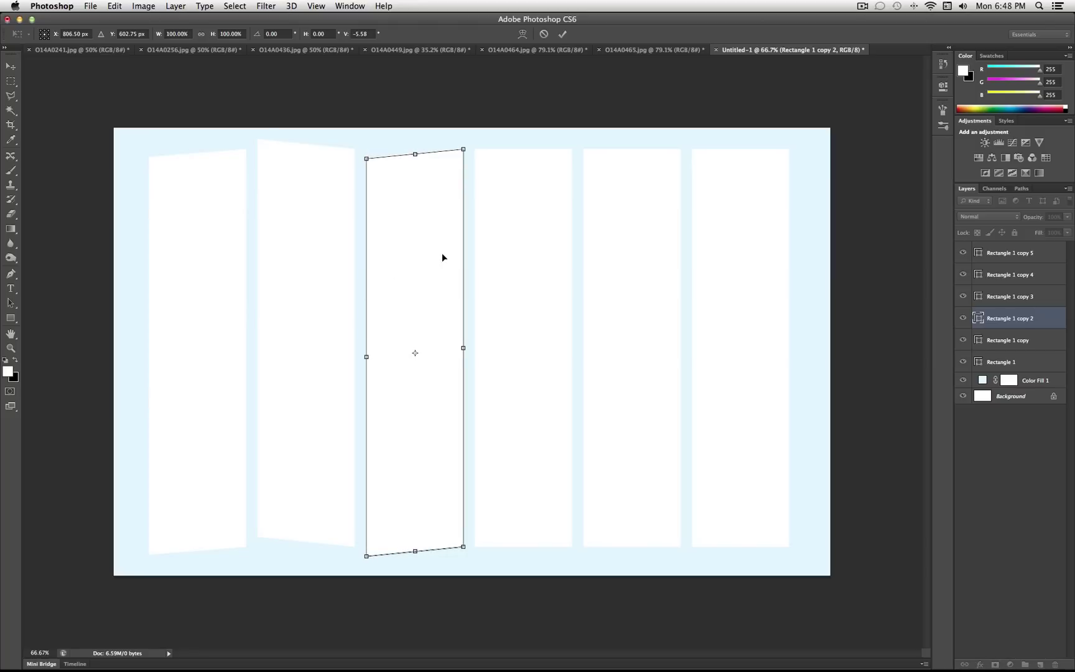
{"action": "key", "text": "Return"}
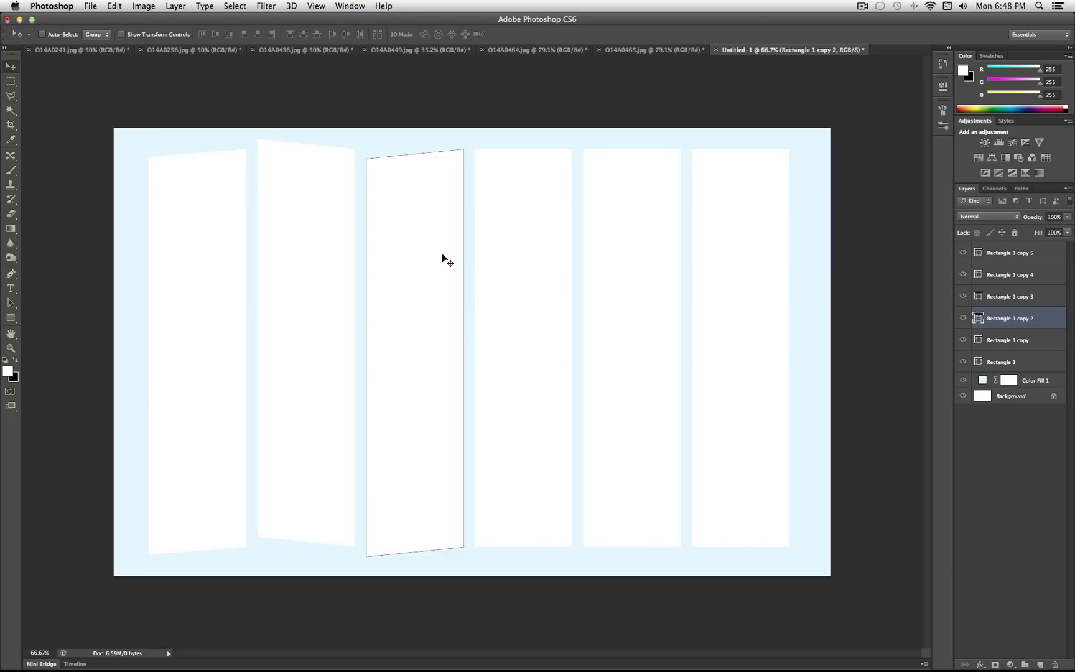
Step: Skew Rectangle 1 copy 3 so its right side slants upward
{"action": "left_click", "coordinate": [1009, 298]}
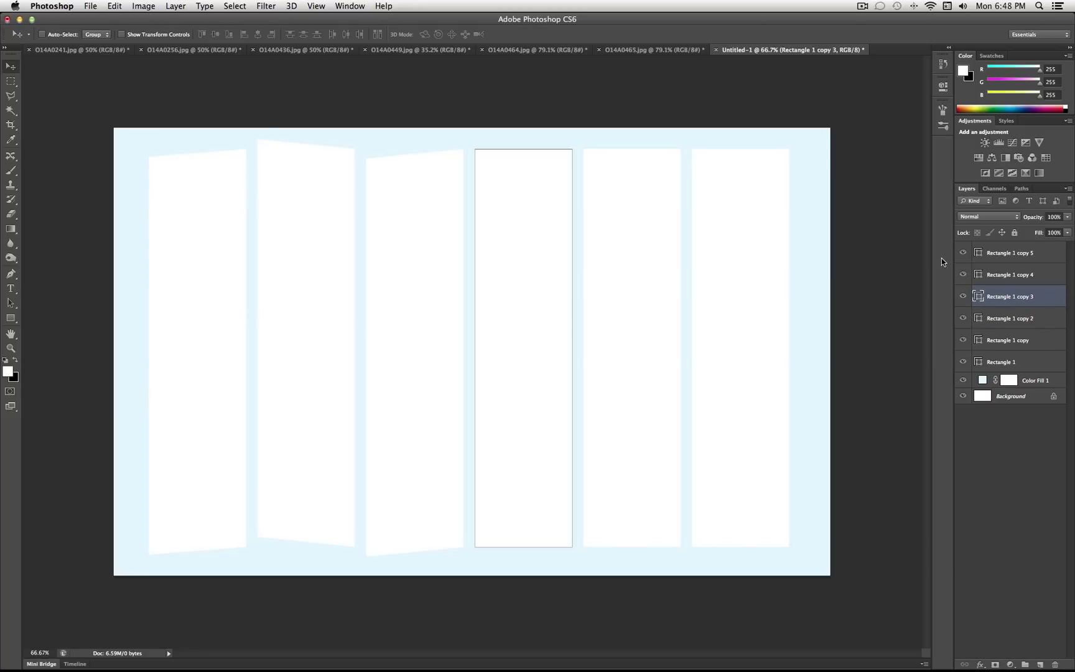
{"action": "left_click", "coordinate": [123, 5]}
{"action": "mouse_move", "coordinate": [183, 254]}
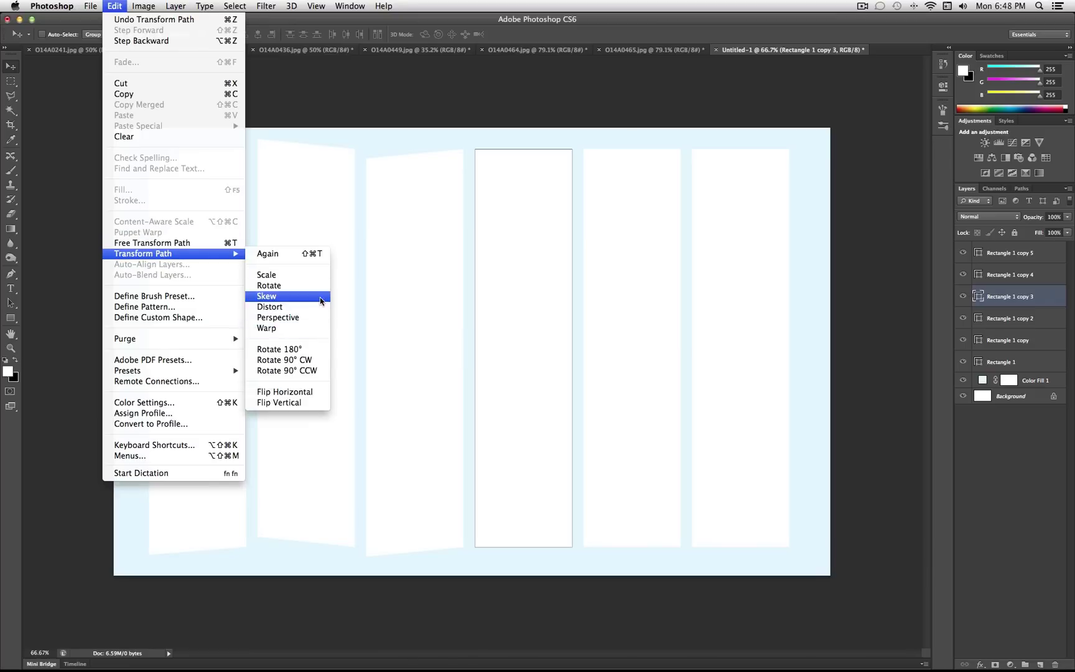
{"action": "left_click", "coordinate": [274, 296]}
{"action": "left_click_drag", "start_coordinate": [572, 279], "coordinate": [537, 272]}
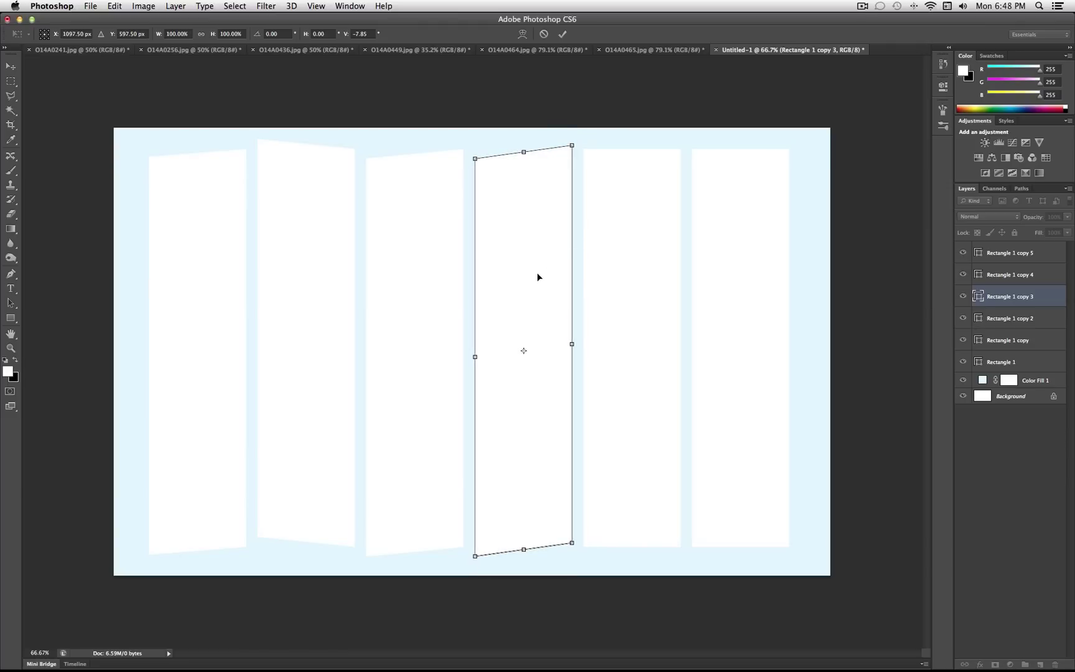
{"action": "key", "text": "Return"}
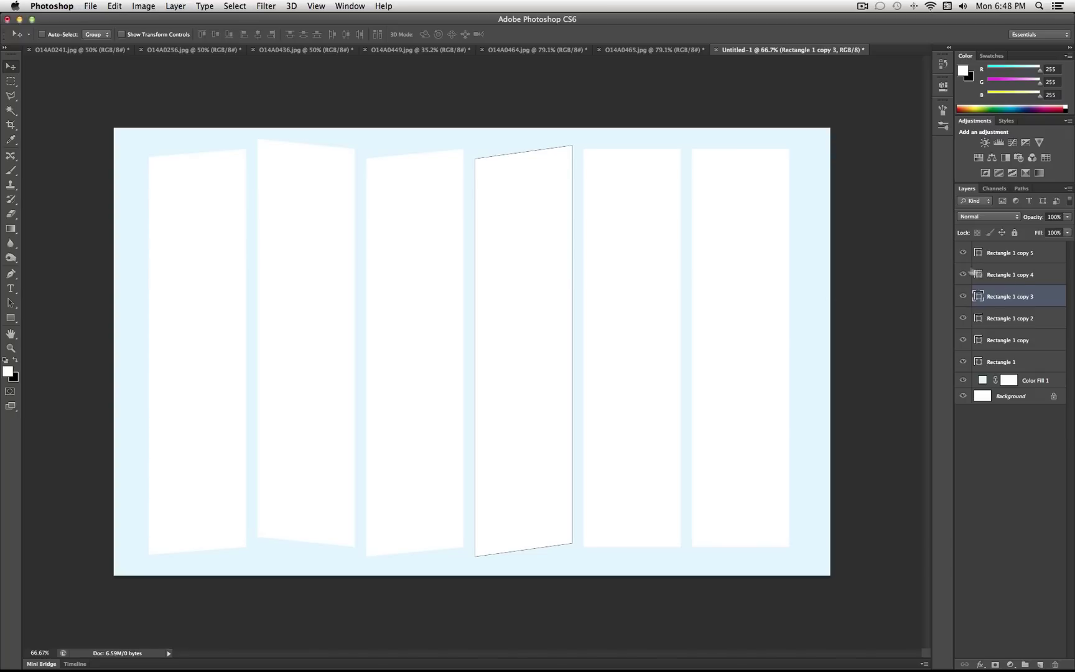
Step: Skew Rectangle 1 copy 4 by raising its left edge about 6°
{"action": "left_click", "coordinate": [1020, 277]}
{"action": "left_click", "coordinate": [118, 6]}
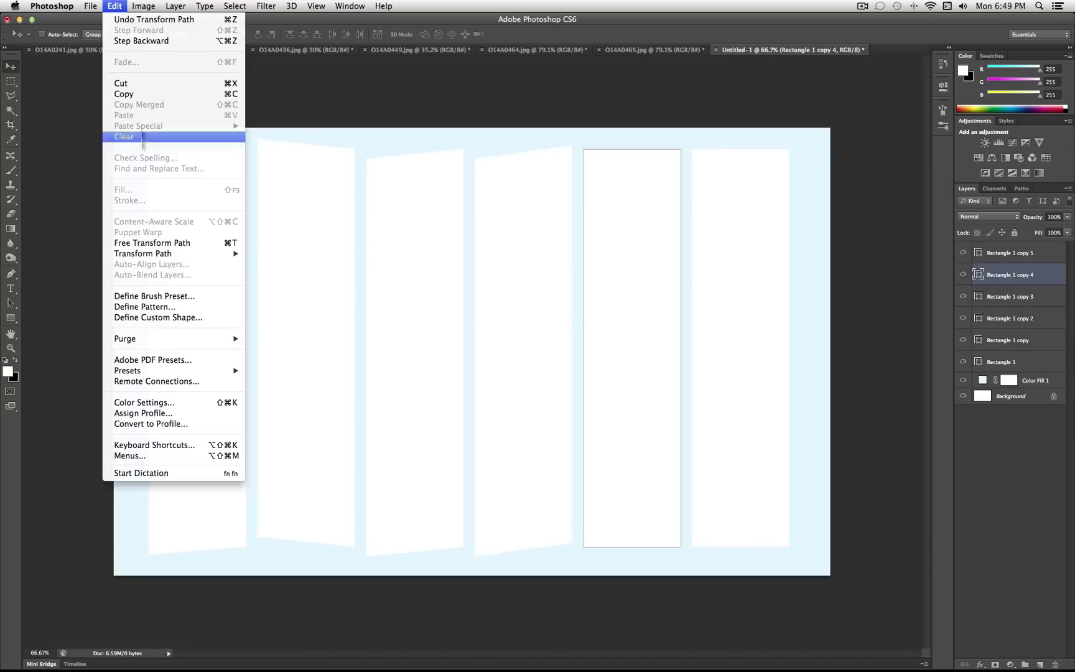
{"action": "mouse_move", "coordinate": [186, 254]}
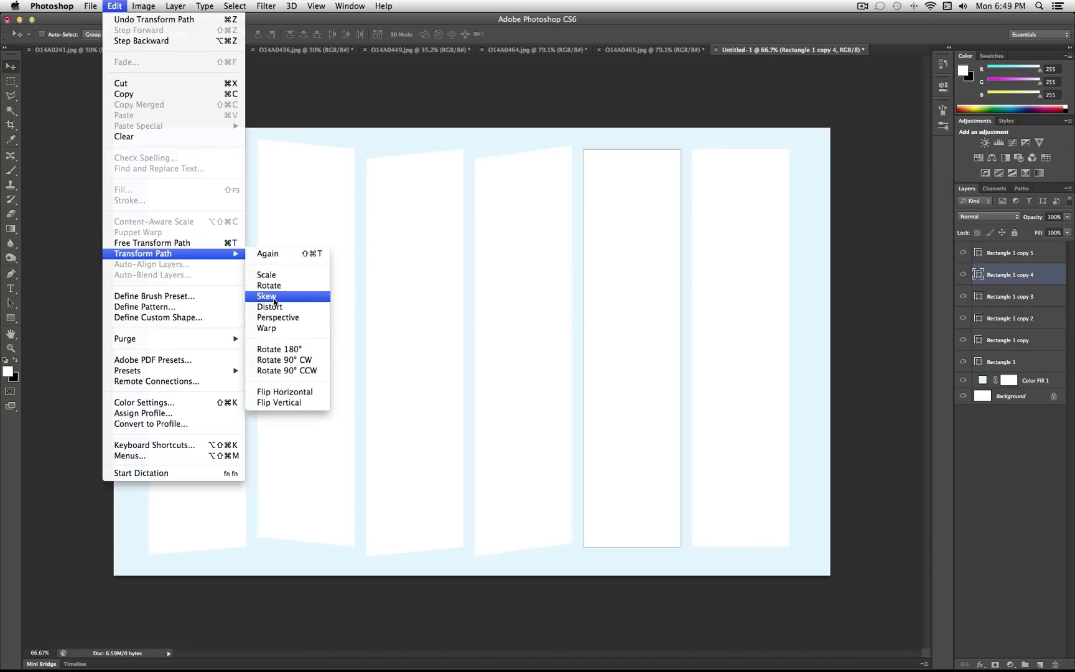
{"action": "left_click", "coordinate": [274, 300]}
{"action": "left_click_drag", "start_coordinate": [587, 272], "coordinate": [585, 266]}
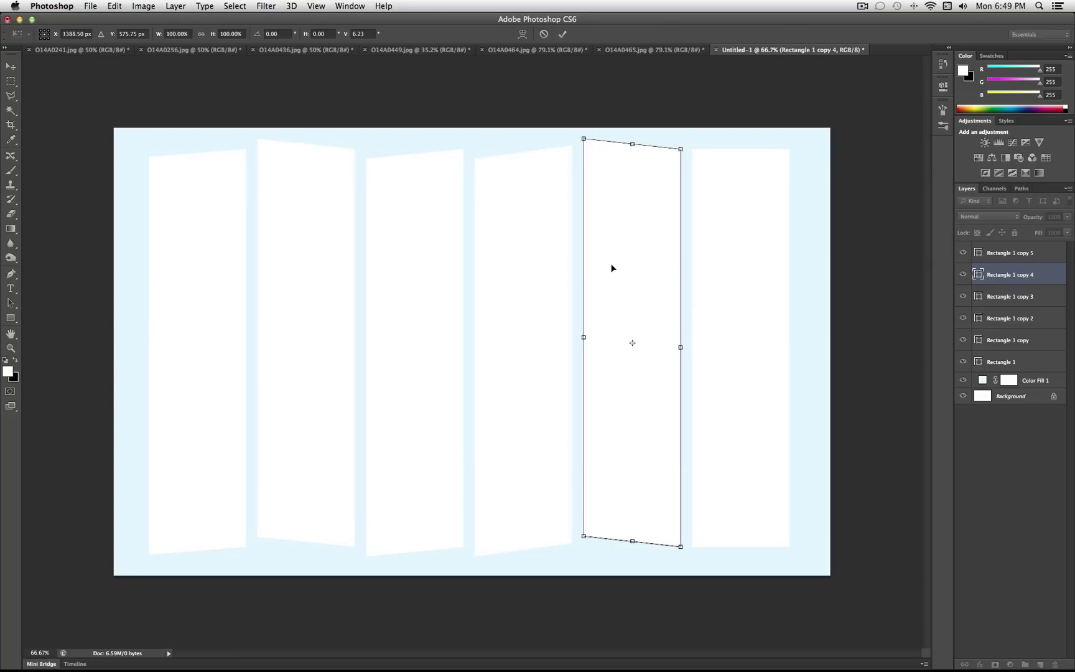
{"action": "key", "text": "Return"}
Step: Skew Rectangle 1 copy 5 by lowering its right edge
{"action": "left_click", "coordinate": [1018, 250]}
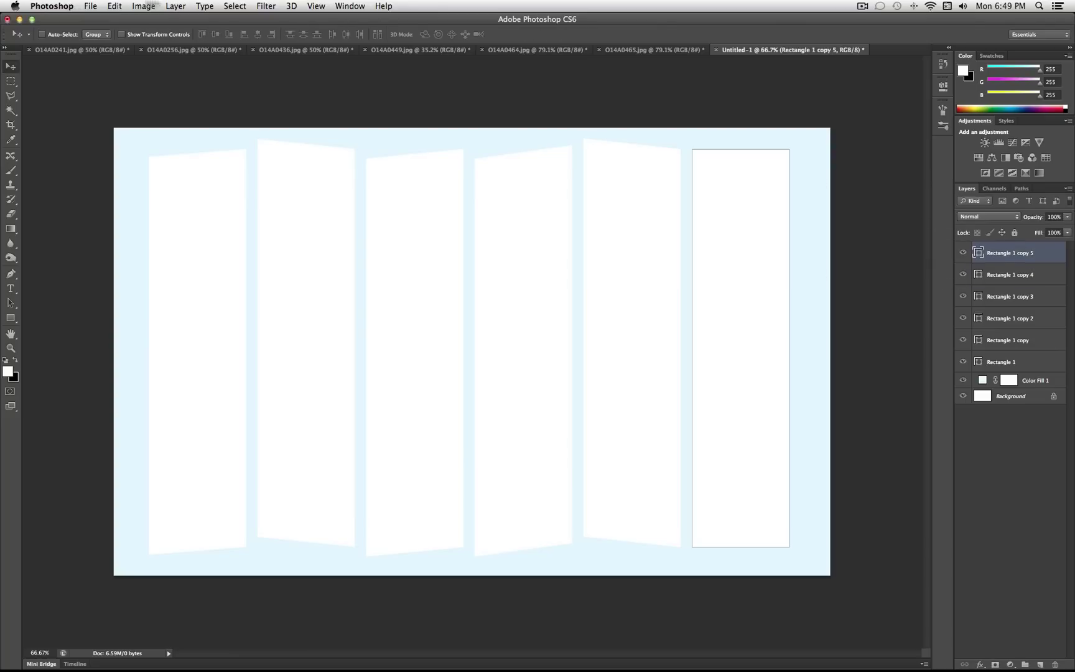
{"action": "left_click", "coordinate": [118, 5]}
{"action": "mouse_move", "coordinate": [187, 256]}
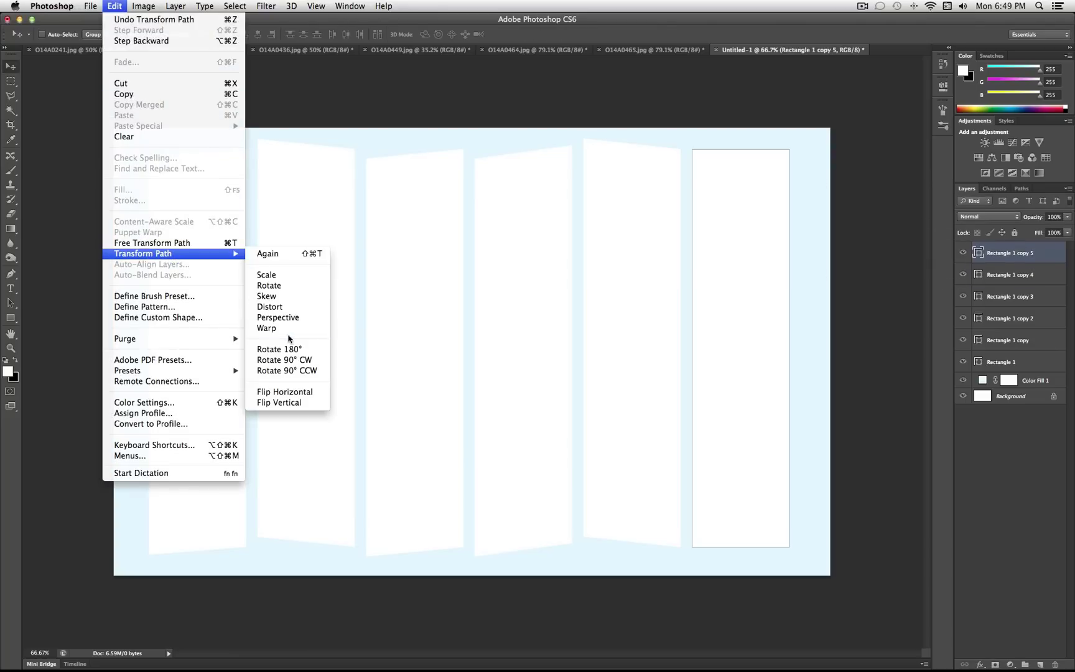
{"action": "left_click", "coordinate": [290, 296]}
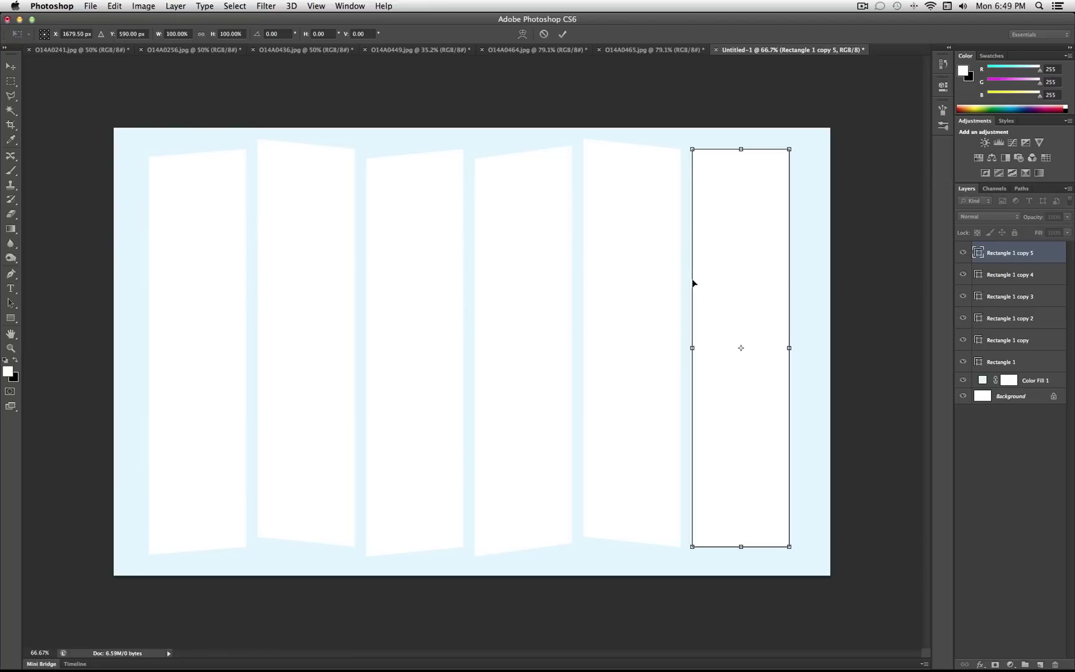
{"action": "left_click_drag", "start_coordinate": [694, 281], "coordinate": [716, 281]}
{"action": "key", "text": "Return"}
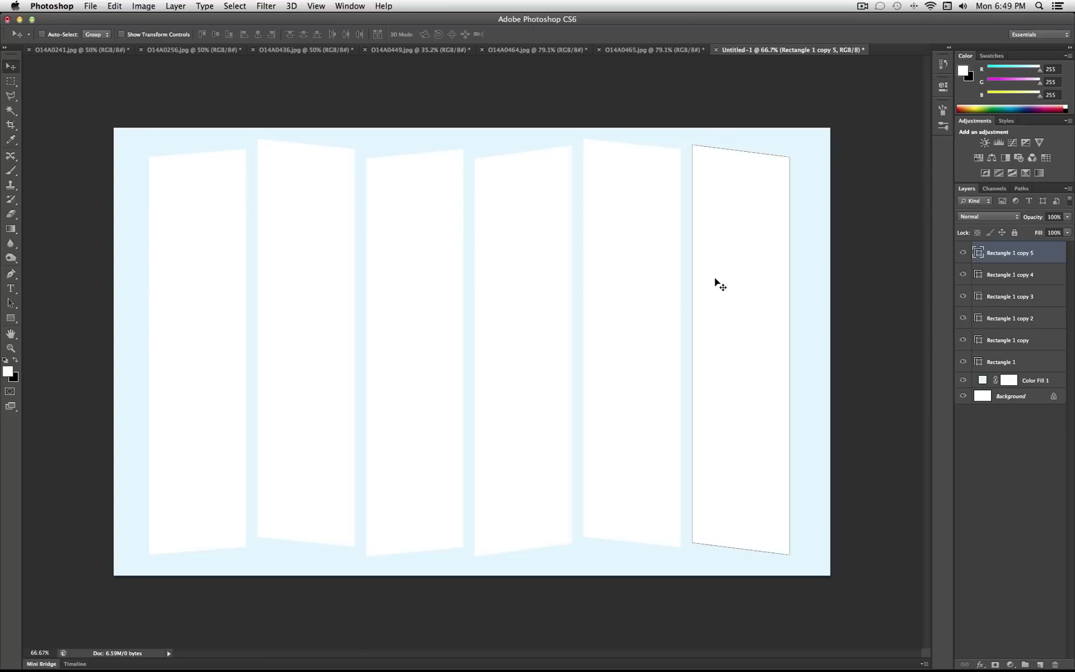
Step: Select the fifth, first and top panel layers in turn to check the shapes
{"action": "left_click", "coordinate": [1031, 280]}
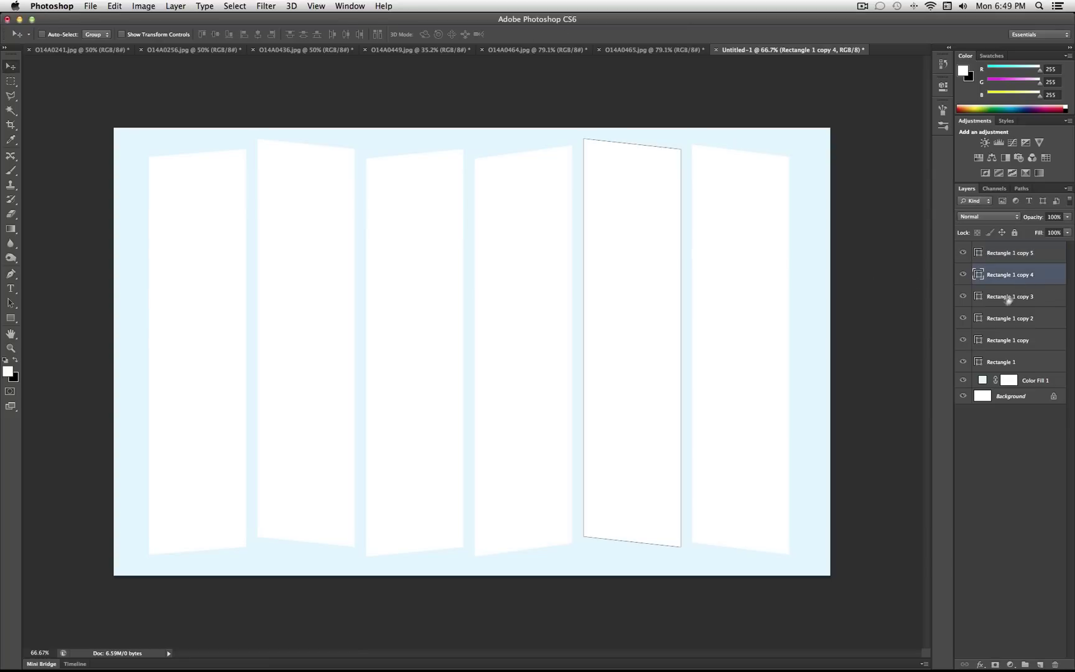
{"action": "left_click", "coordinate": [1016, 367]}
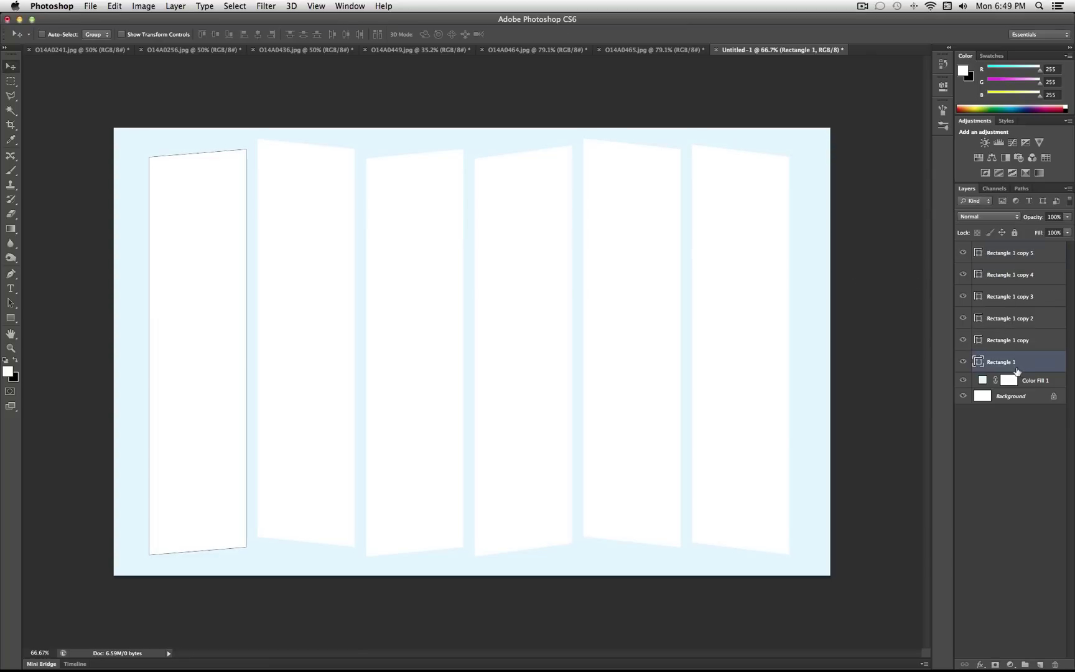
{"action": "left_click", "coordinate": [1027, 257]}
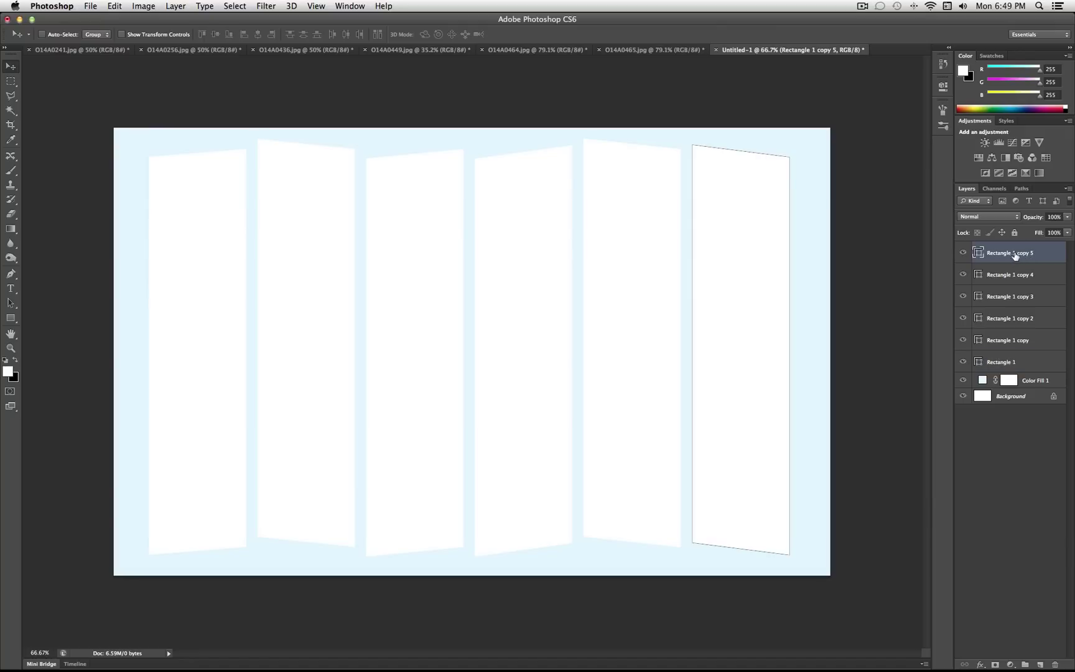
Step: Copy the O14A0241.jpg sky photo into Untitled-1 as Layer 1, just above Rectangle 1
{"action": "left_click", "coordinate": [88, 50]}
{"action": "left_click_drag", "start_coordinate": [87, 50], "coordinate": [528, 229]}
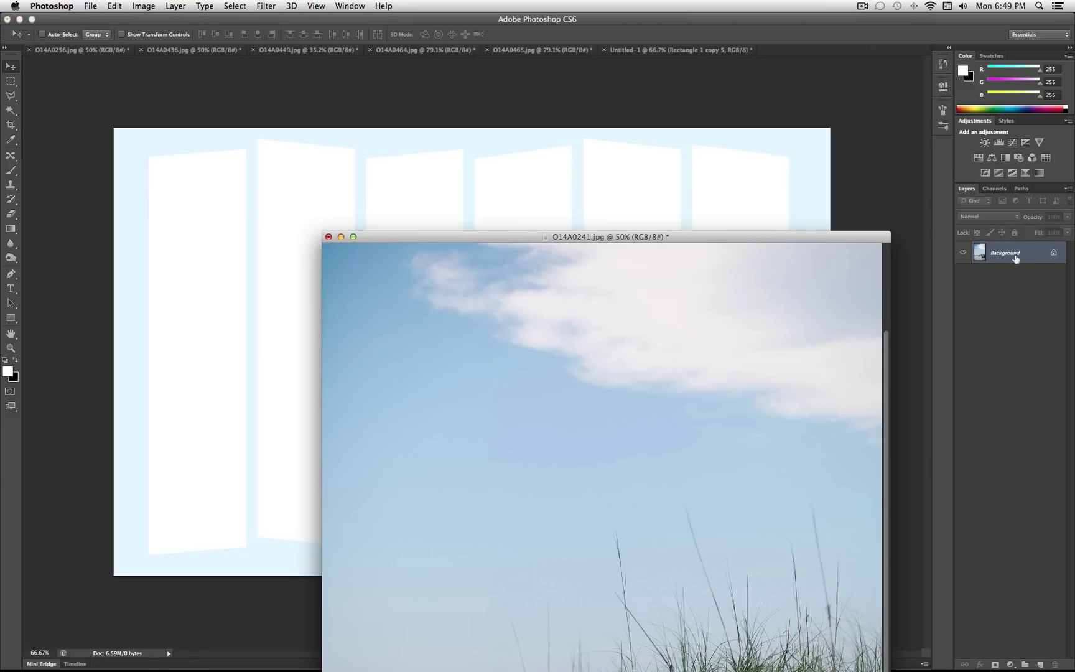
{"action": "left_click_drag", "start_coordinate": [1008, 254], "coordinate": [454, 154]}
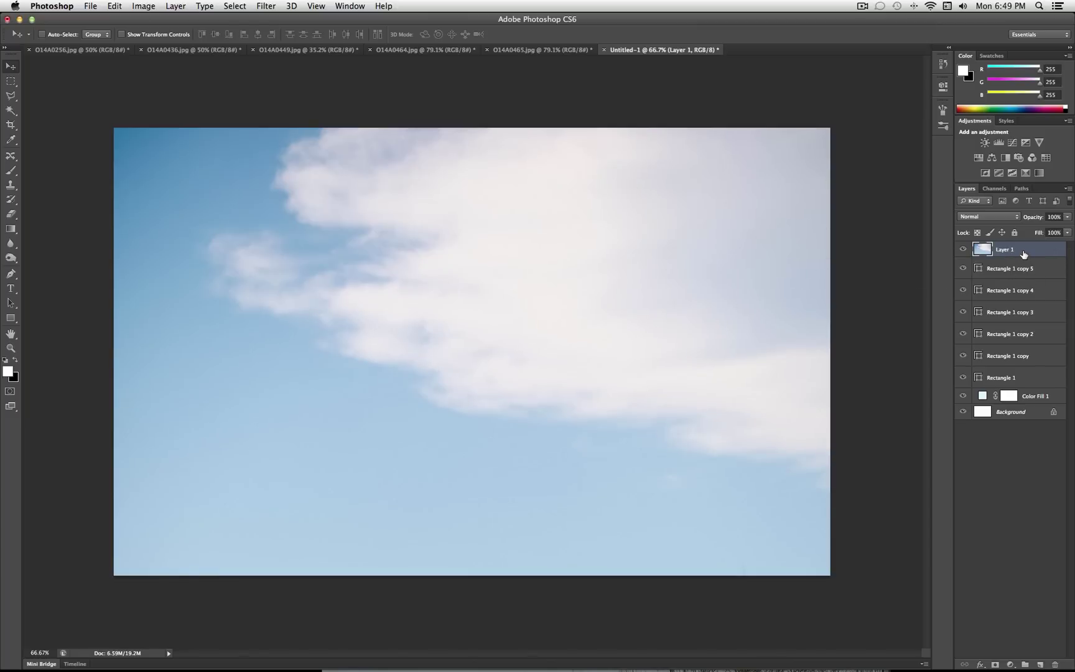
{"action": "left_click_drag", "start_coordinate": [1023, 253], "coordinate": [1007, 367]}
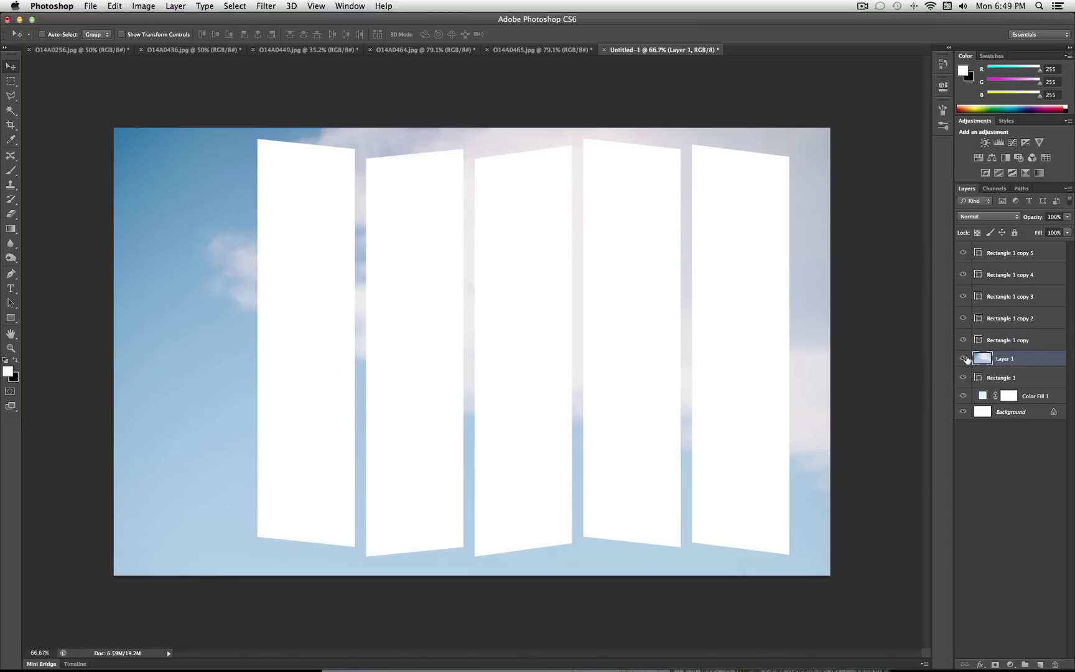
{"action": "left_click", "coordinate": [963, 359]}
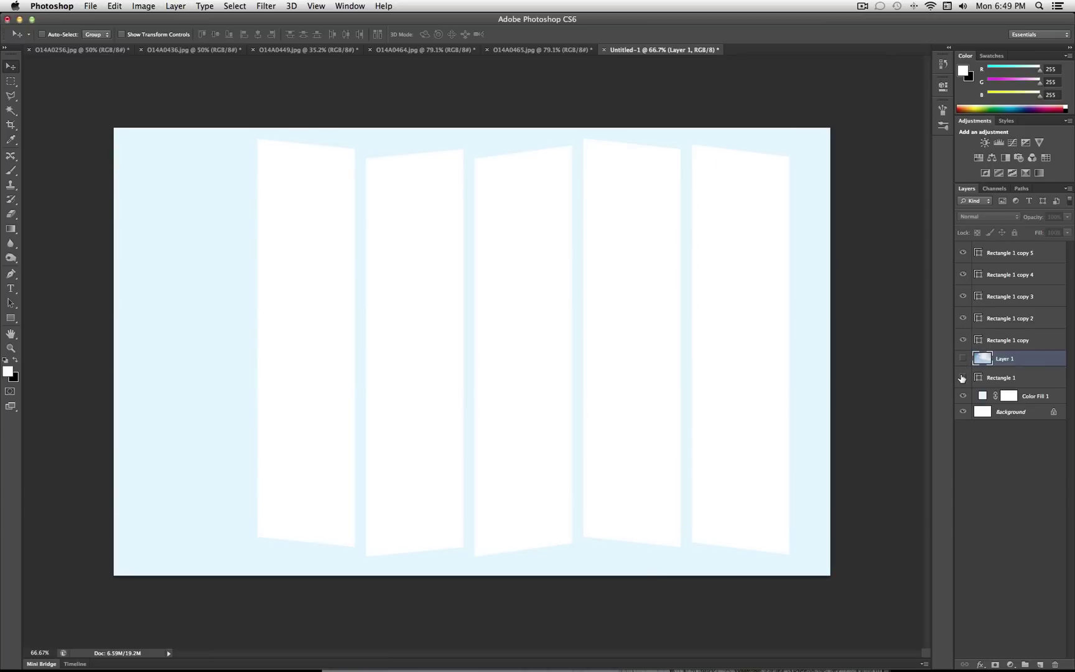
{"action": "left_click", "coordinate": [962, 360]}
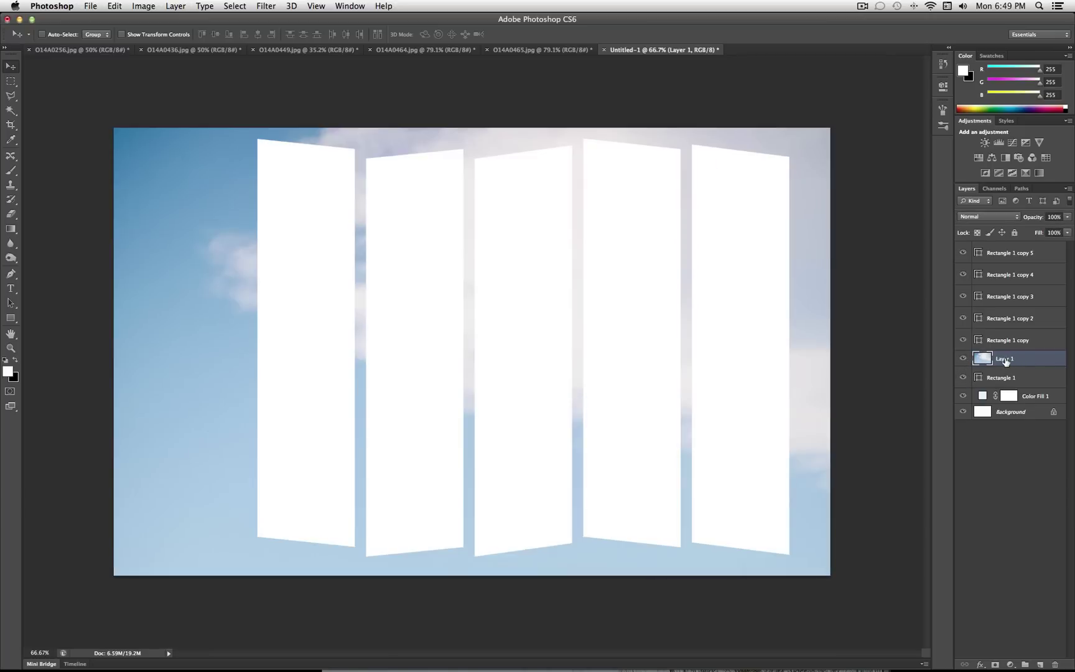
Step: Clip the sky photo (Layer 1) to the first panel and shift it up so the dune grass shows
{"action": "left_click", "coordinate": [145, 5]}
{"action": "mouse_move", "coordinate": [179, 8]}
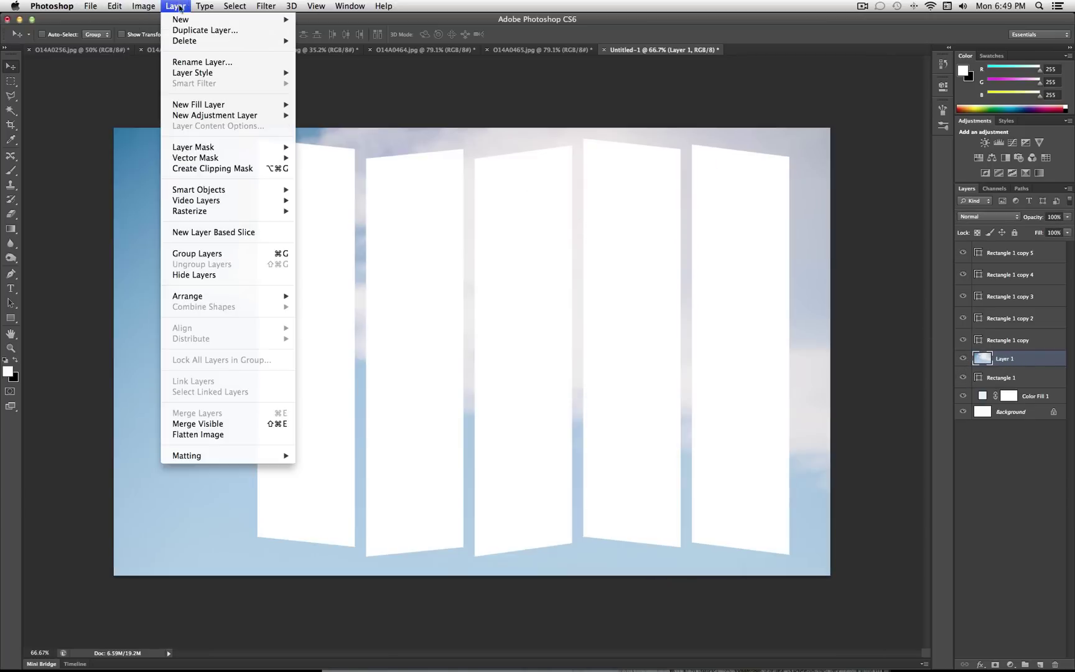
{"action": "left_click", "coordinate": [254, 167]}
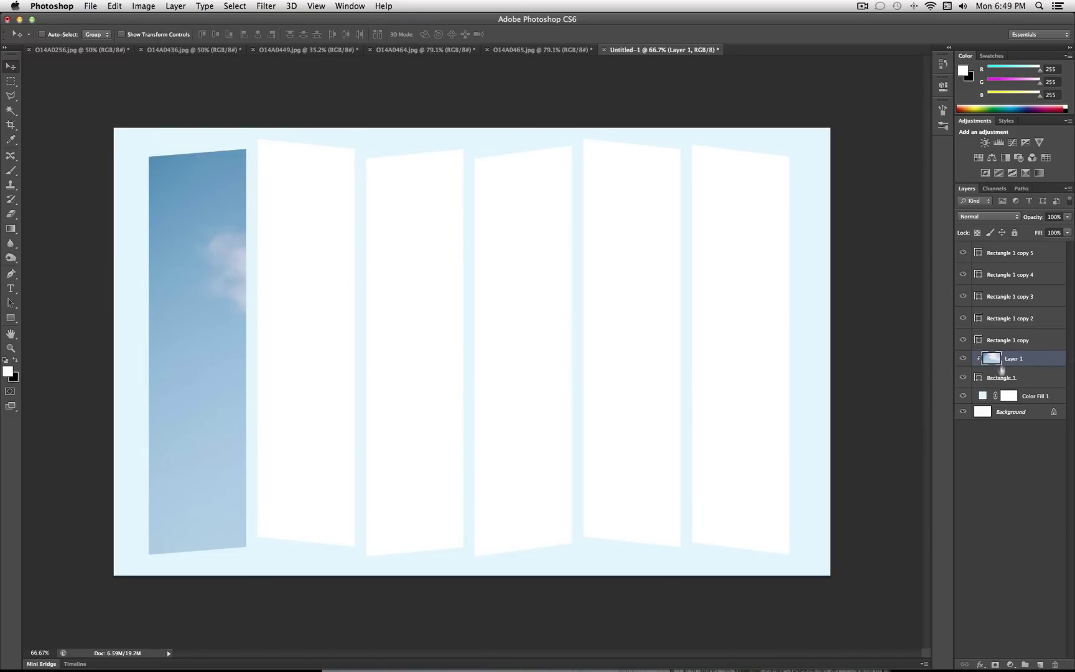
{"action": "left_click_drag", "start_coordinate": [240, 482], "coordinate": [196, 439]}
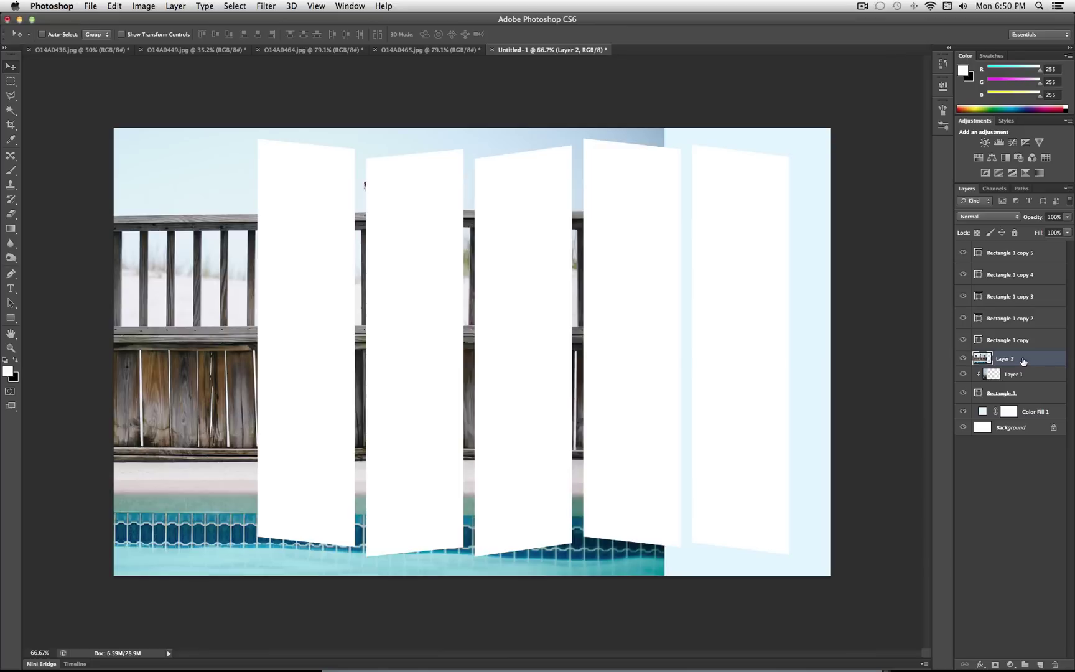
Step: Stack Layer 2 above Rectangle 1 copy, clip it, and shift it to show the railing and pool tiles
{"action": "left_click_drag", "start_coordinate": [1013, 362], "coordinate": [1011, 336]}
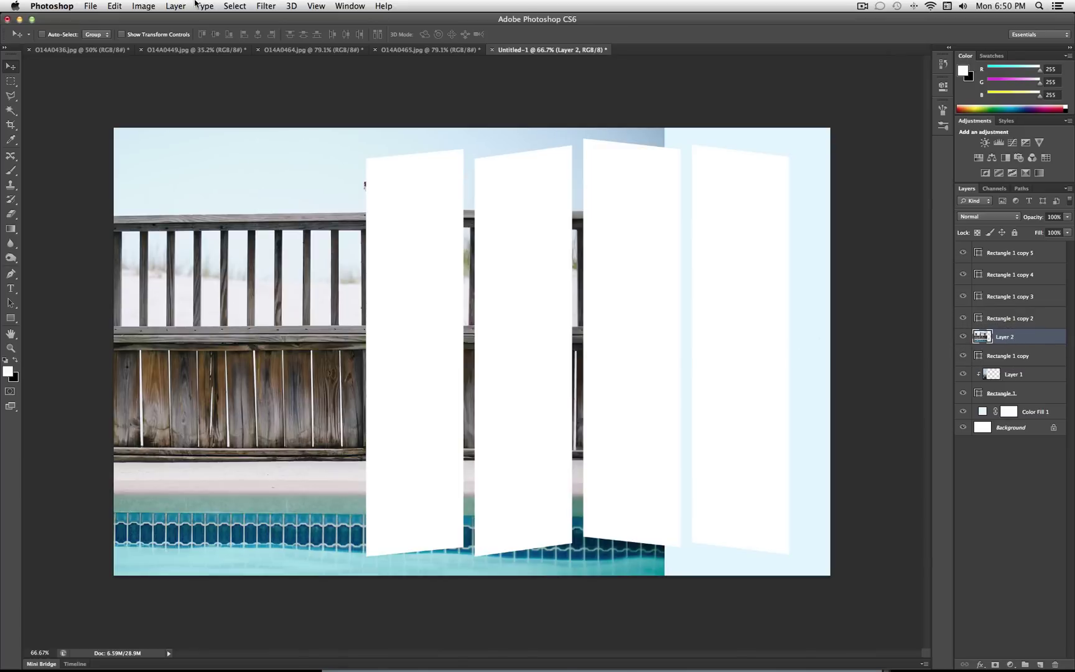
{"action": "left_click", "coordinate": [175, 5]}
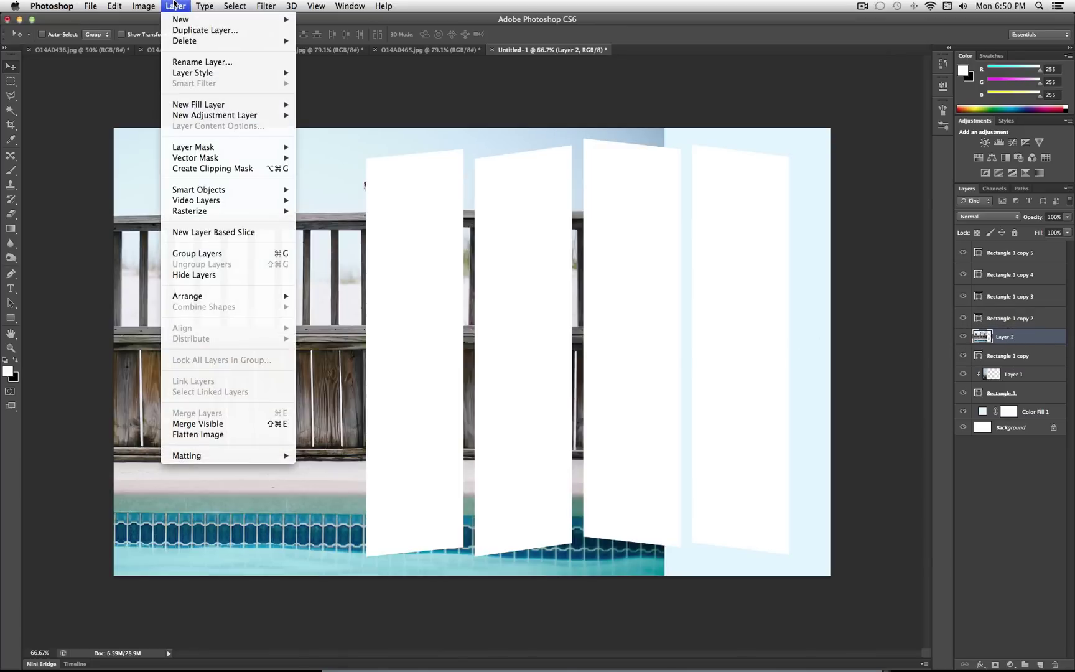
{"action": "left_click", "coordinate": [235, 169]}
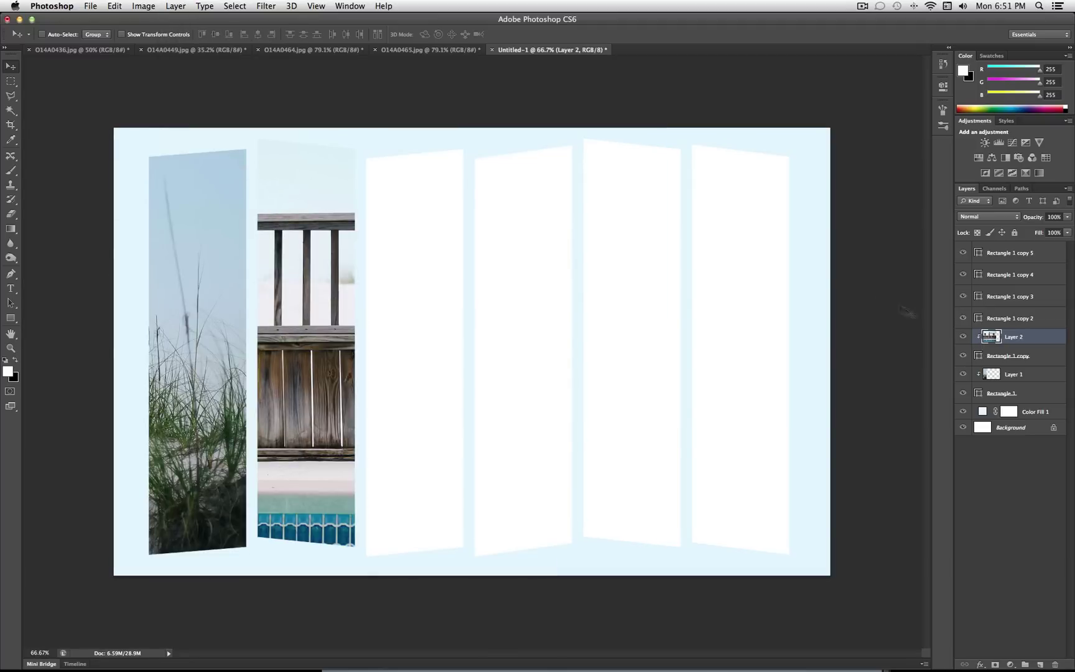
{"action": "key", "text": "super+alt+g"}
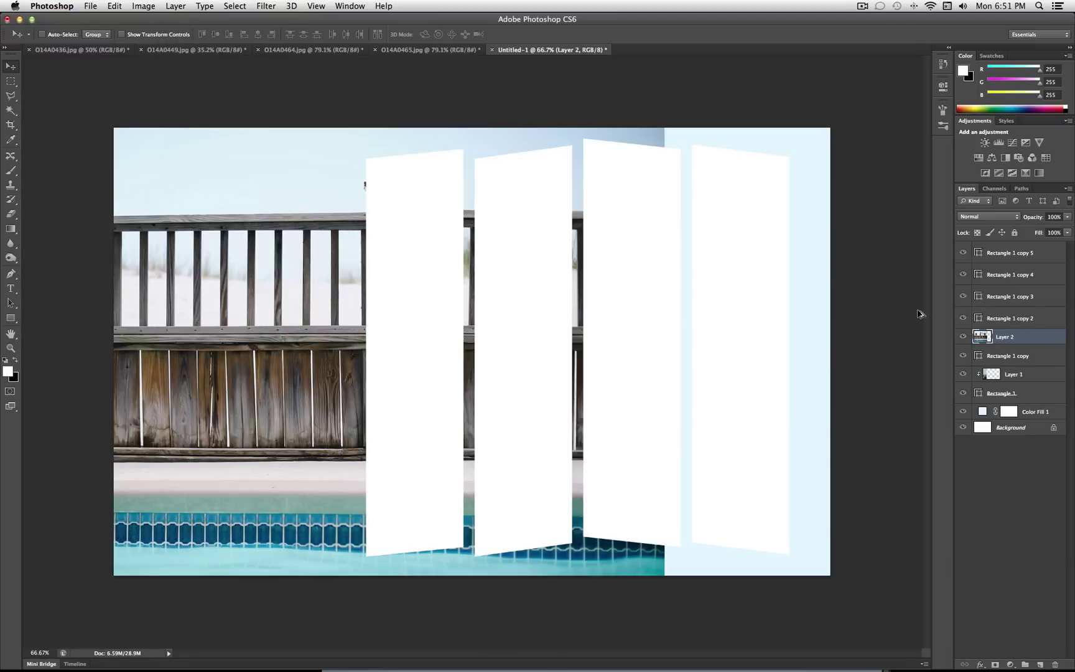
{"action": "key", "text": "super+alt+g"}
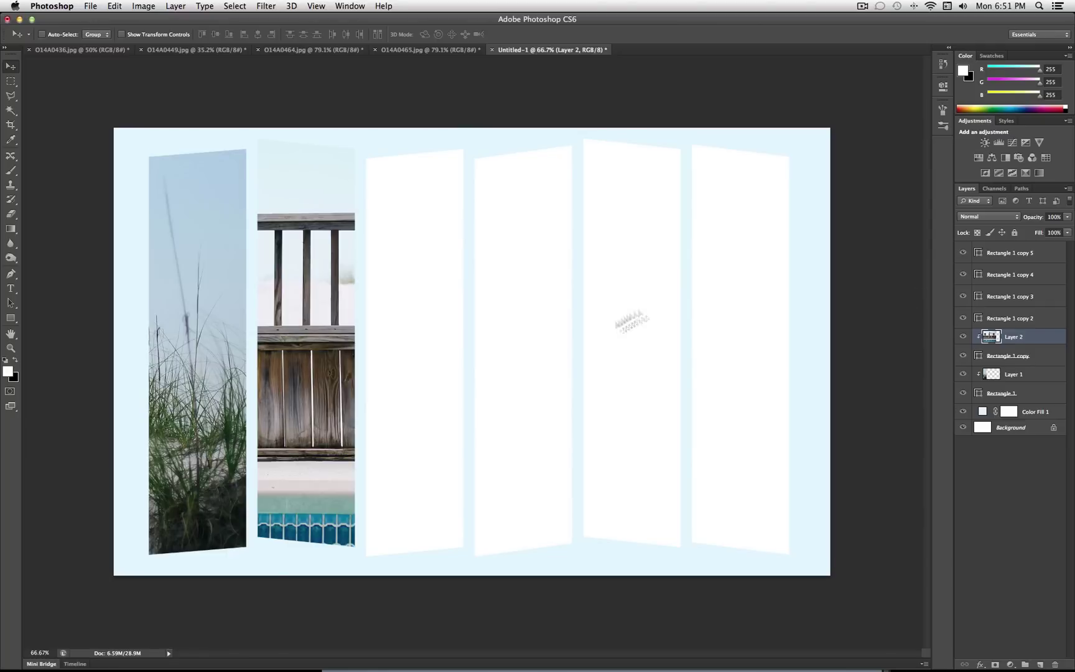
{"action": "left_click_drag", "start_coordinate": [300, 346], "coordinate": [218, 355]}
{"action": "left_click_drag", "start_coordinate": [295, 401], "coordinate": [382, 381]}
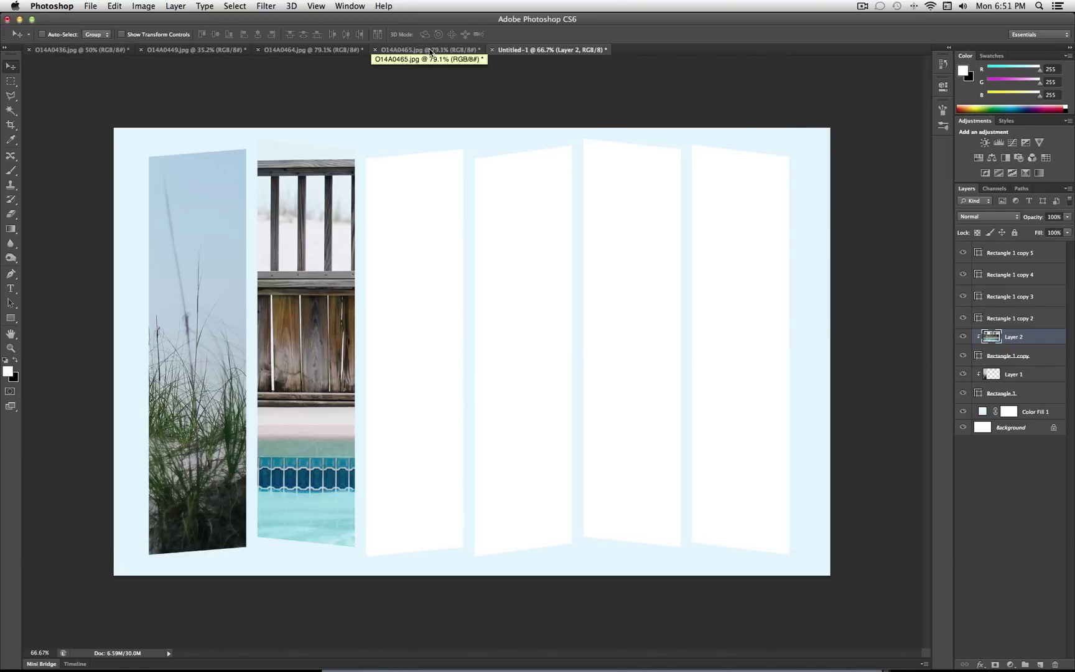
Step: Copy the sand photo O14A0465.jpg into the collage as Layer 3, stacked above Rectangle 1 copy 2
{"action": "left_click_drag", "start_coordinate": [411, 50], "coordinate": [639, 439]}
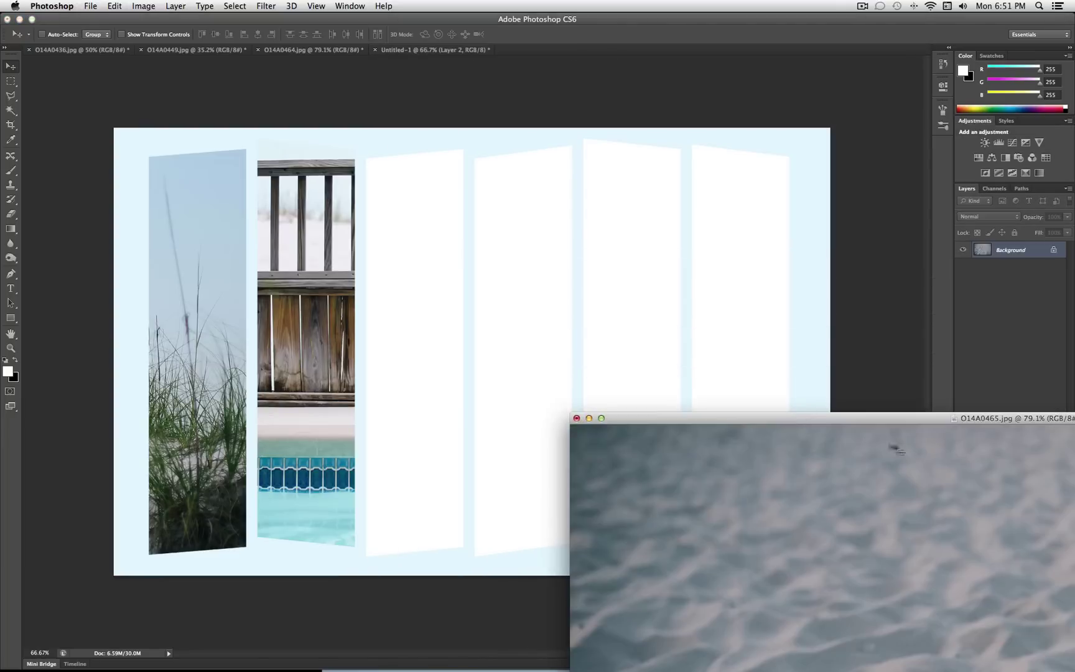
{"action": "left_click_drag", "start_coordinate": [903, 416], "coordinate": [553, 466]}
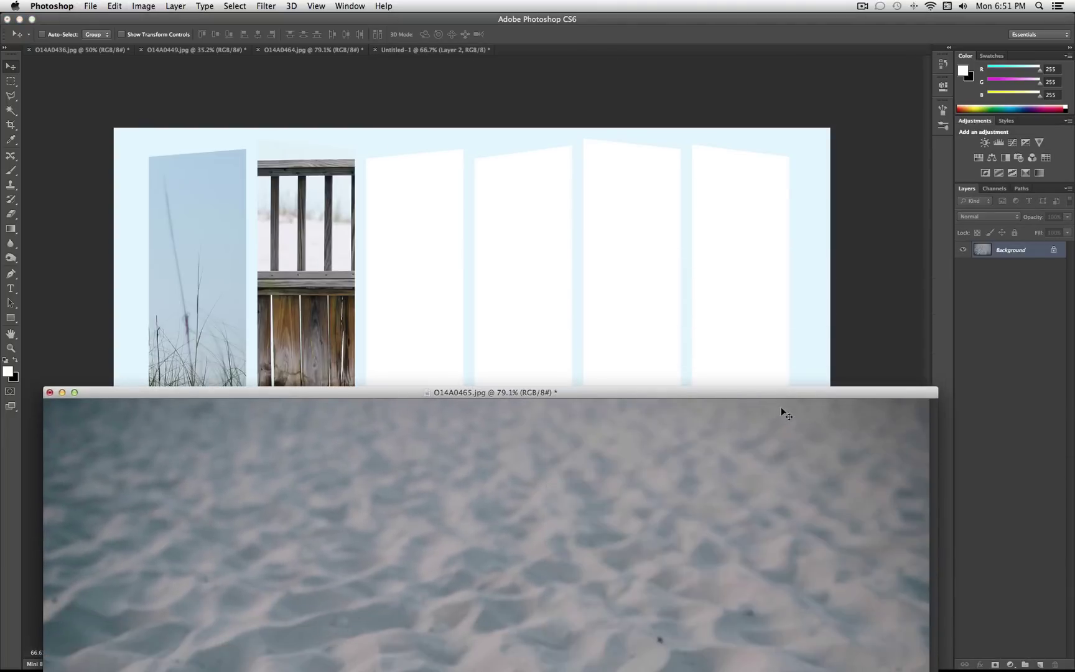
{"action": "left_click_drag", "start_coordinate": [778, 399], "coordinate": [740, 271]}
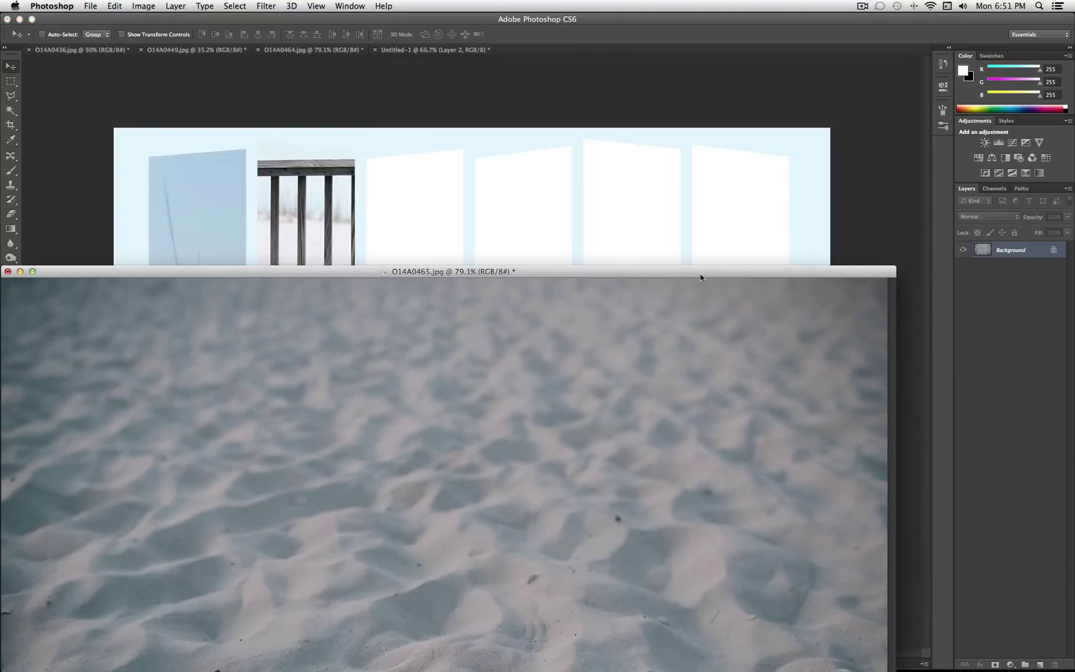
{"action": "left_click_drag", "start_coordinate": [674, 274], "coordinate": [749, 463]}
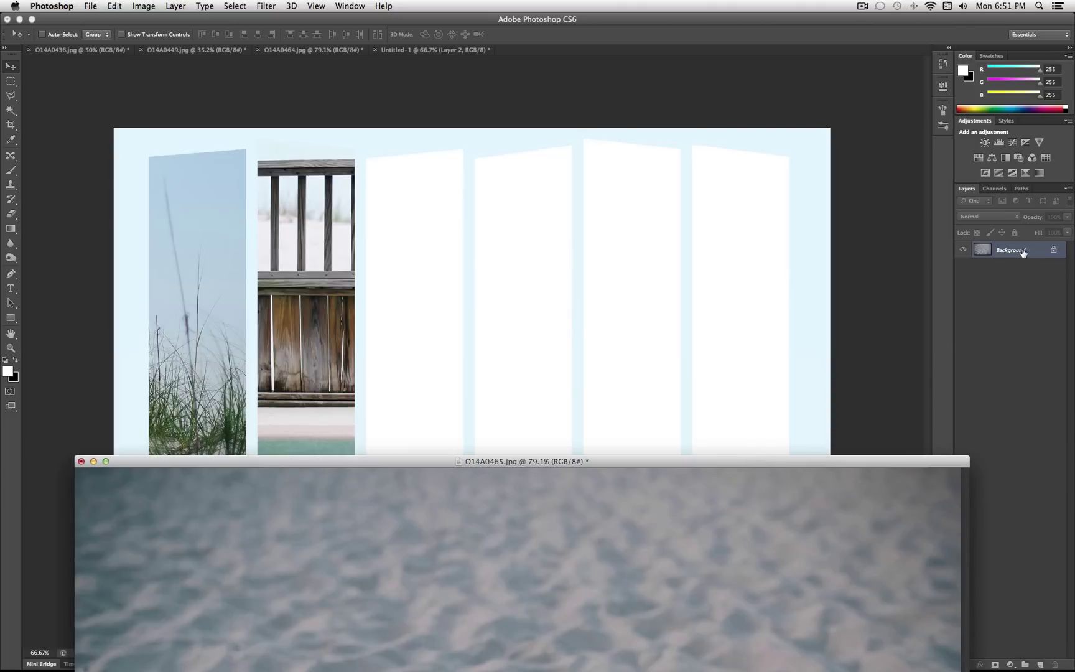
{"action": "left_click_drag", "start_coordinate": [1024, 254], "coordinate": [499, 284]}
{"action": "left_click_drag", "start_coordinate": [821, 514], "coordinate": [795, 490]}
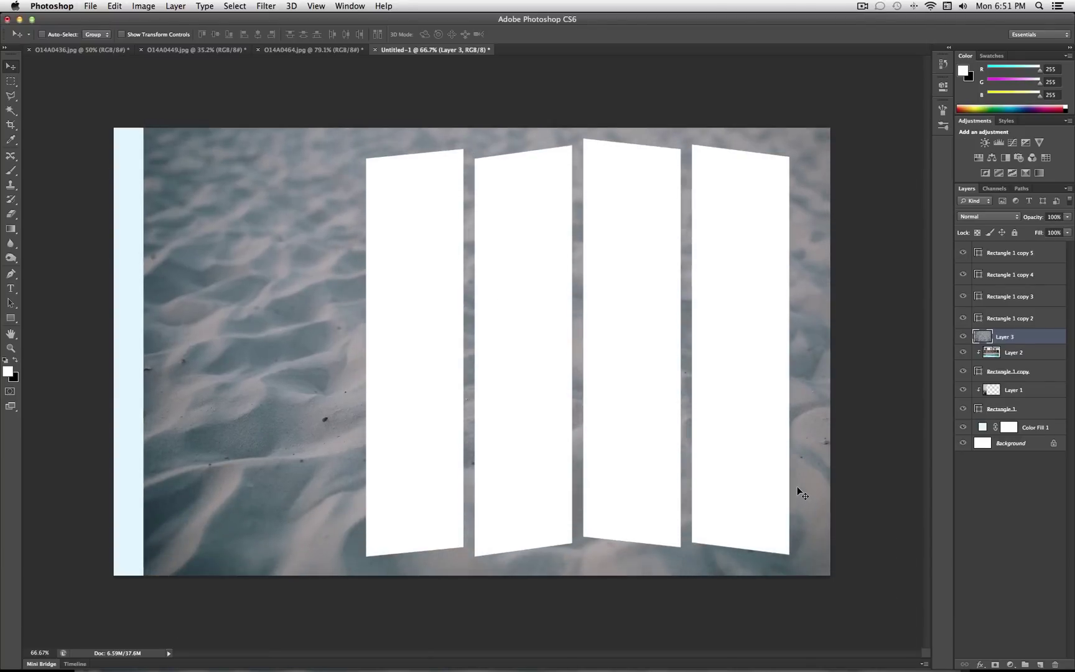
{"action": "left_click_drag", "start_coordinate": [1027, 340], "coordinate": [1030, 312]}
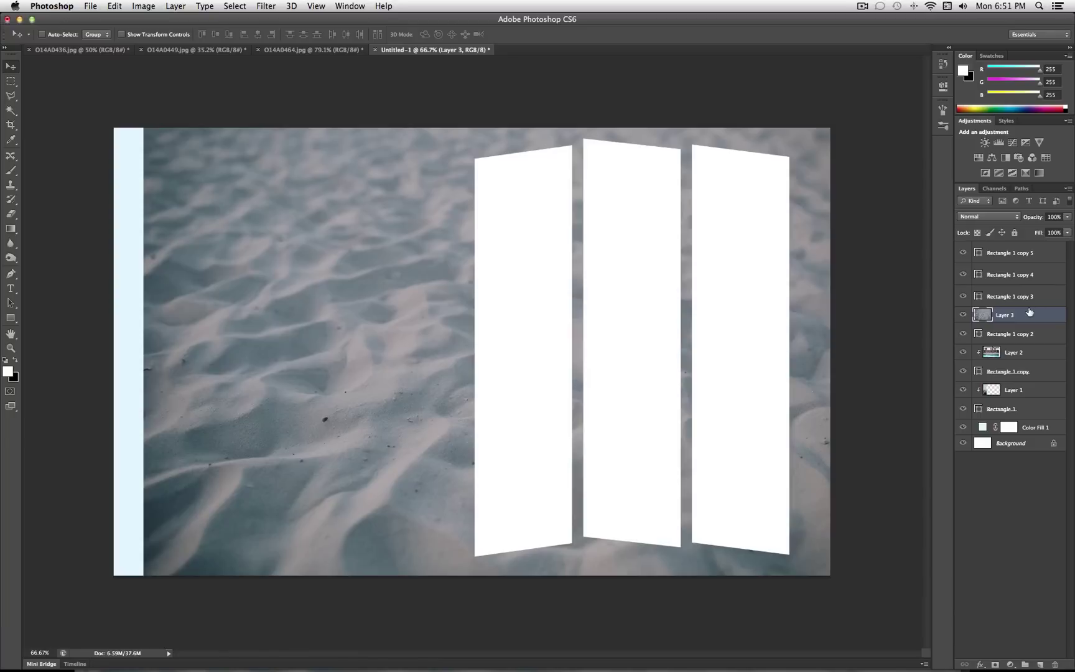
Step: Clip the sand photo to the third panel and slide it left within the panel
{"action": "left_click", "coordinate": [1030, 306], "text": "alt"}
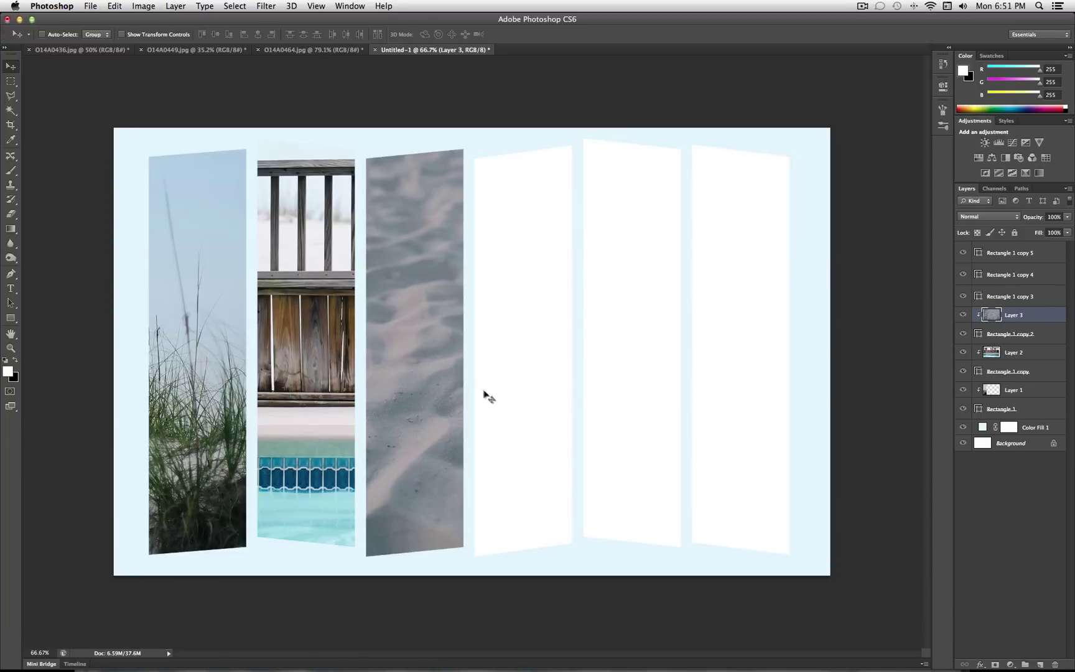
{"action": "left_click_drag", "start_coordinate": [418, 406], "coordinate": [294, 412]}
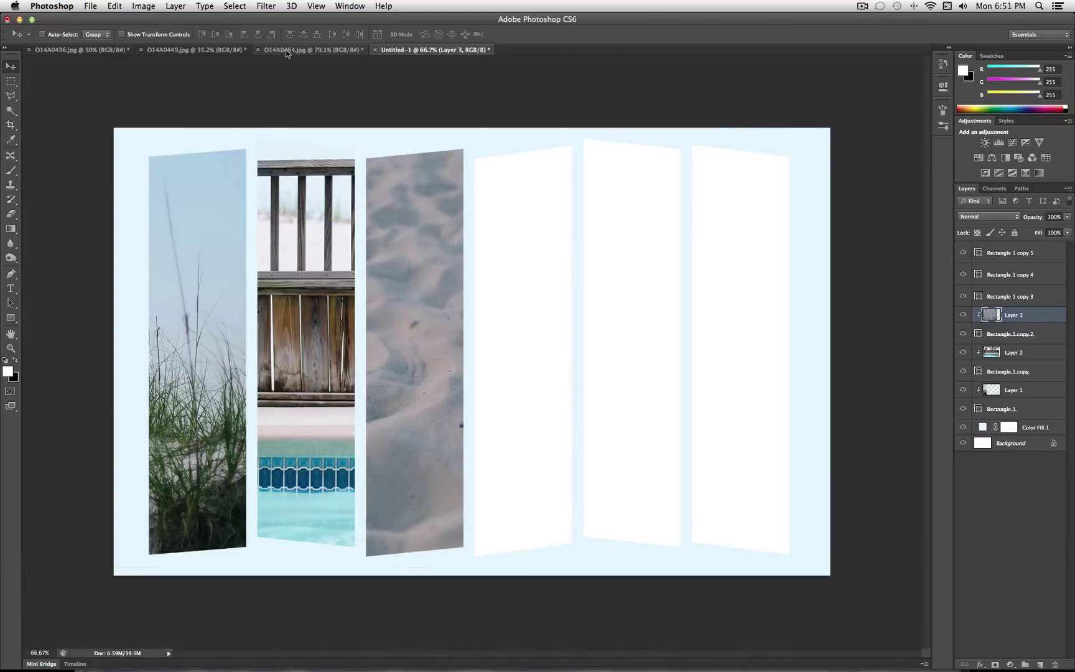
{"action": "left_click_drag", "start_coordinate": [295, 50], "coordinate": [538, 403]}
Step: Copy the sunset photo in as Layer 4, clip it above Rectangle 1 copy 3, and frame the pink sky and crowd
{"action": "left_click_drag", "start_coordinate": [1008, 402], "coordinate": [703, 435]}
{"action": "left_click_drag", "start_coordinate": [1008, 252], "coordinate": [636, 307]}
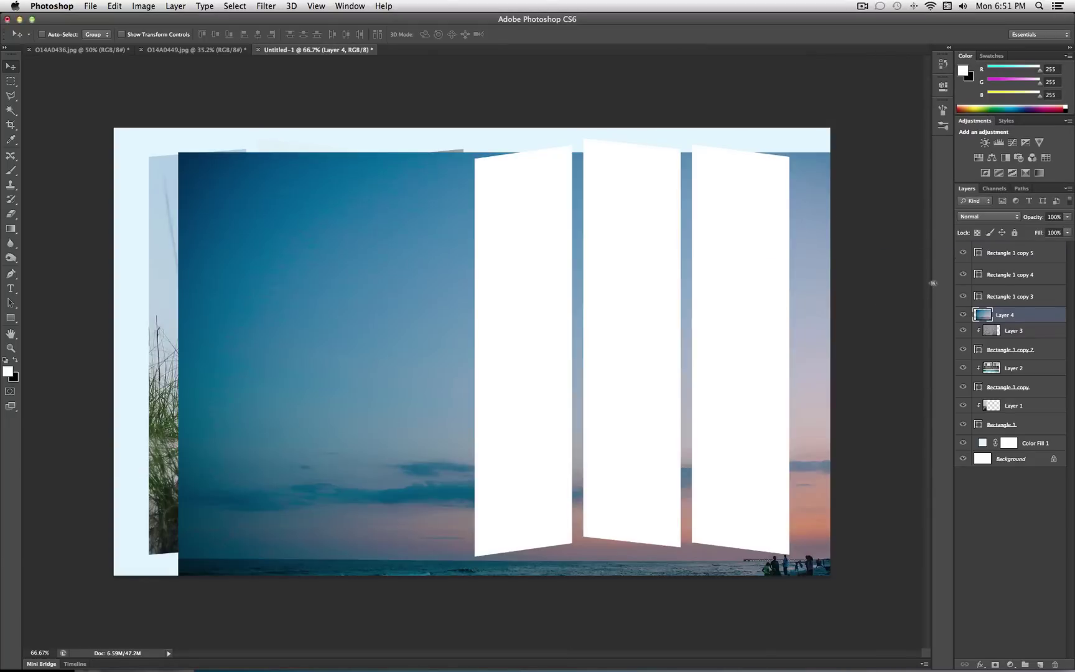
{"action": "left_click_drag", "start_coordinate": [1064, 314], "coordinate": [1036, 286]}
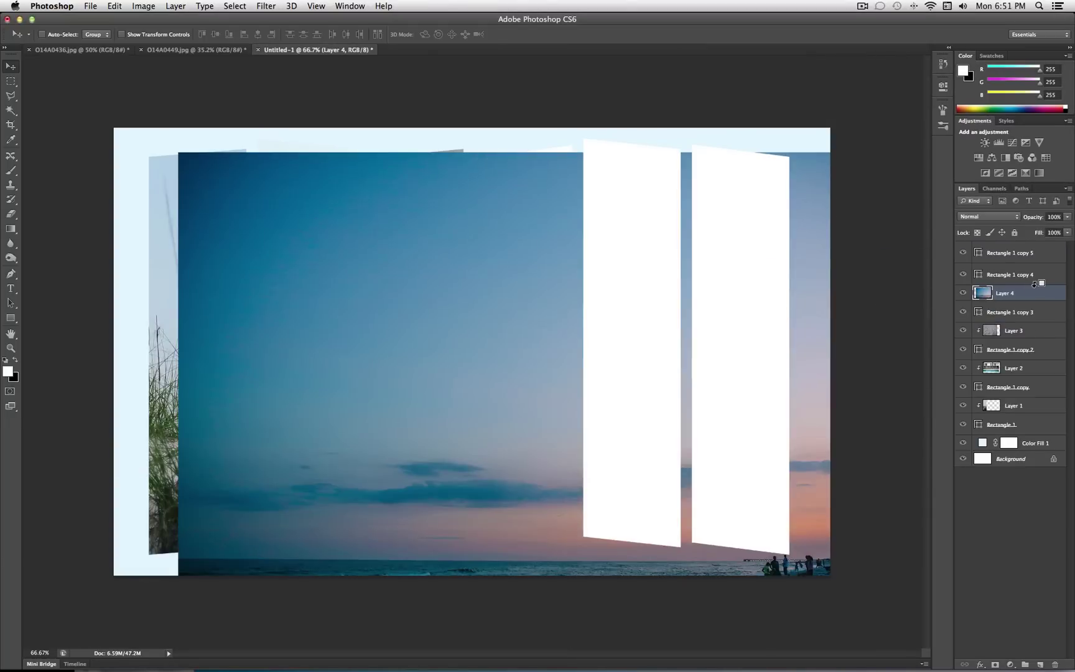
{"action": "left_click", "coordinate": [1035, 302], "text": "alt"}
{"action": "left_click_drag", "start_coordinate": [625, 514], "coordinate": [443, 450]}
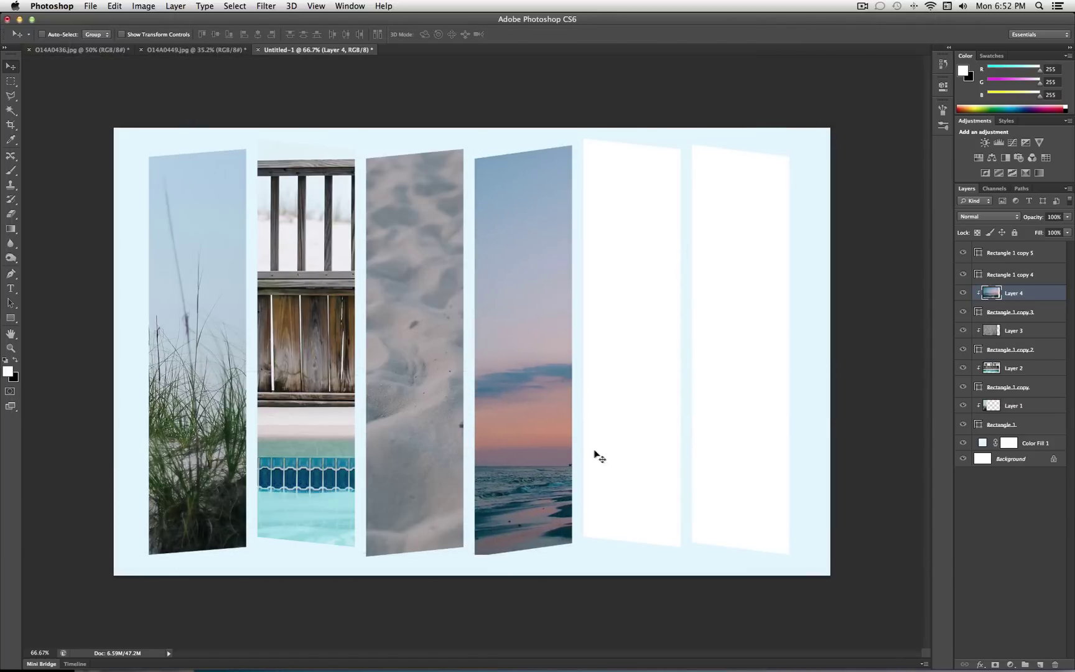
{"action": "left_click_drag", "start_coordinate": [598, 455], "coordinate": [459, 458]}
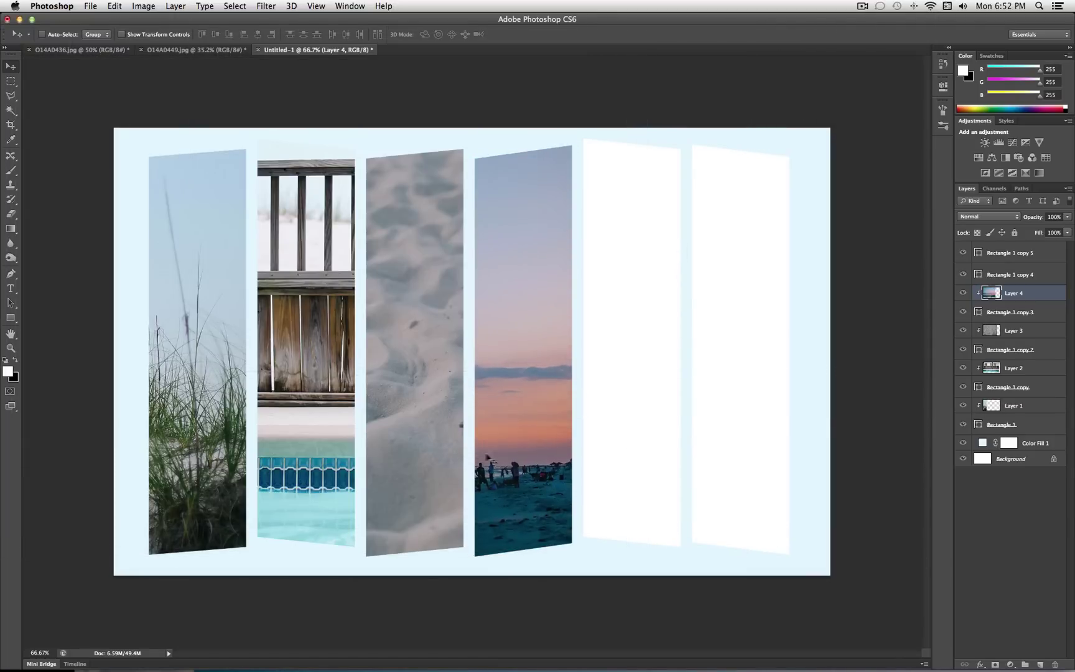
{"action": "left_click_drag", "start_coordinate": [218, 51], "coordinate": [615, 585]}
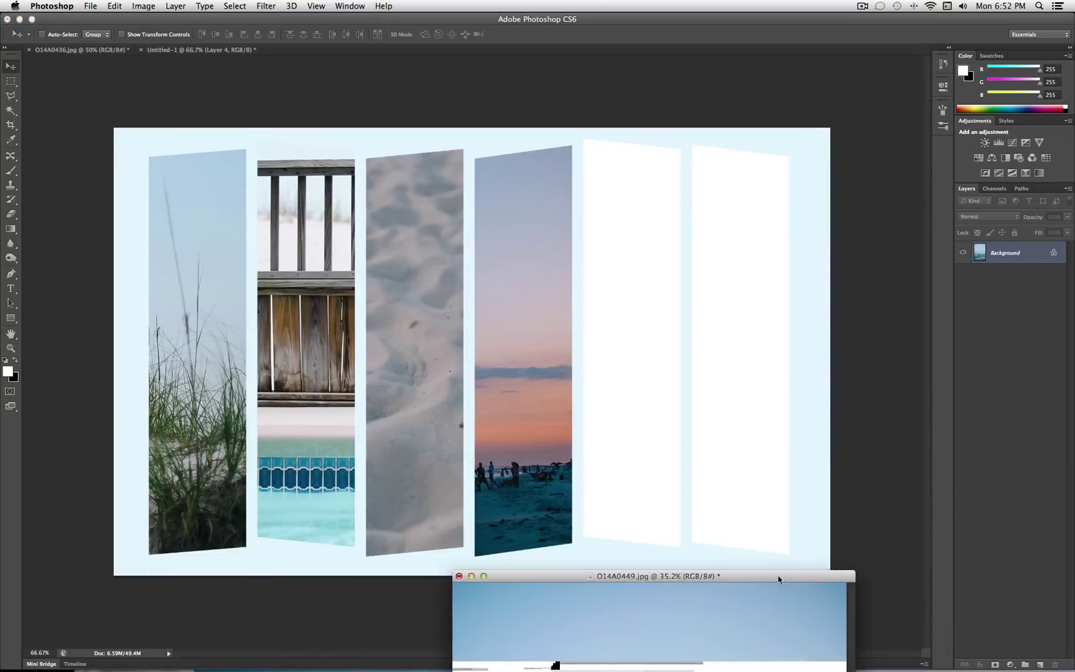
Step: Copy the ocean photo in as Layer 5 above Rectangle 1 copy 4, clip it, and show waves at the bottom
{"action": "left_click_drag", "start_coordinate": [1009, 259], "coordinate": [748, 347]}
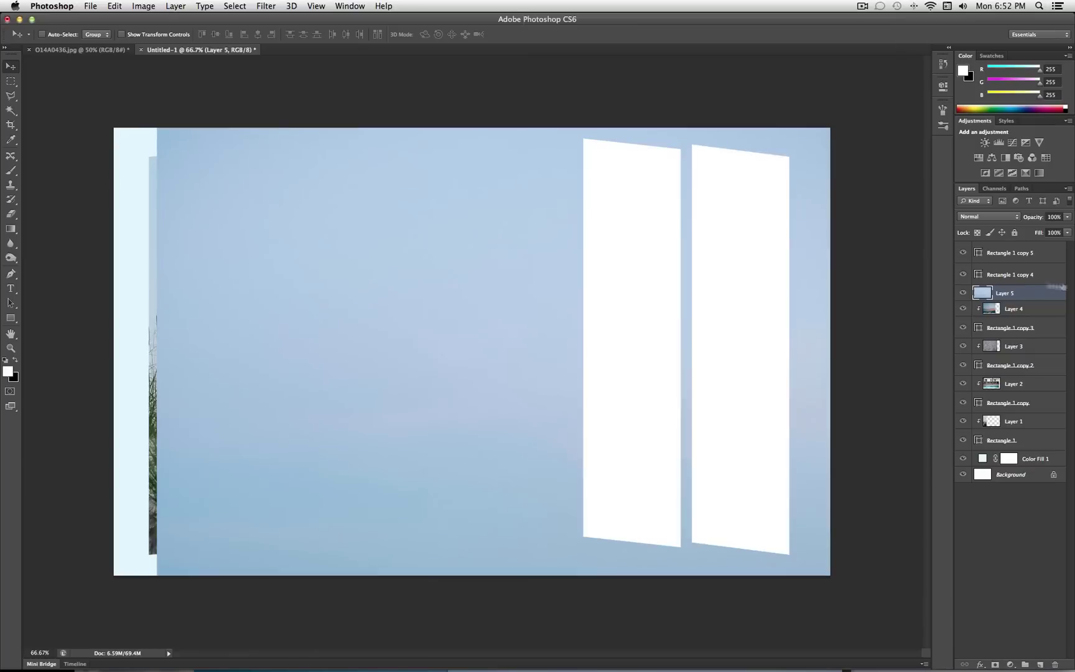
{"action": "left_click_drag", "start_coordinate": [983, 292], "coordinate": [986, 274]}
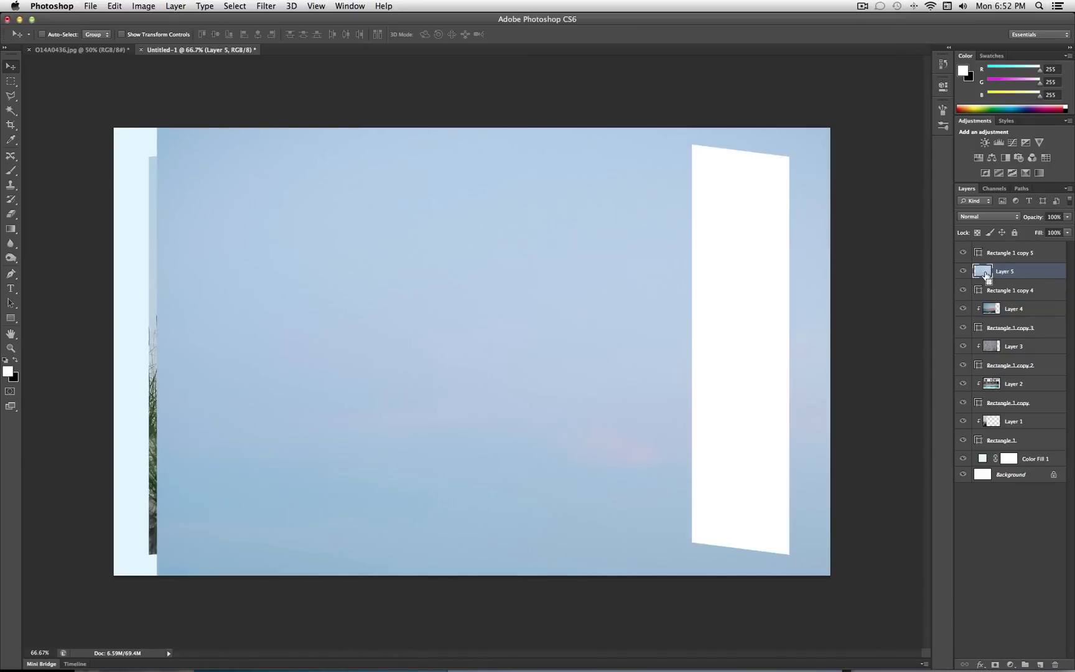
{"action": "key", "text": "super+alt+g"}
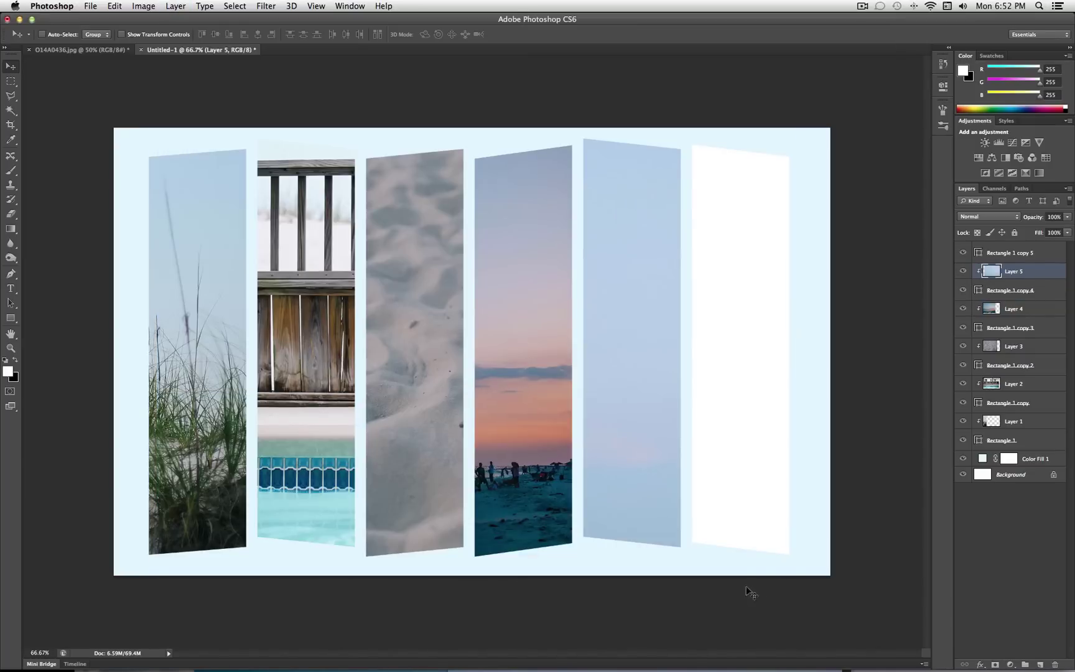
{"action": "left_click_drag", "start_coordinate": [751, 593], "coordinate": [650, 504]}
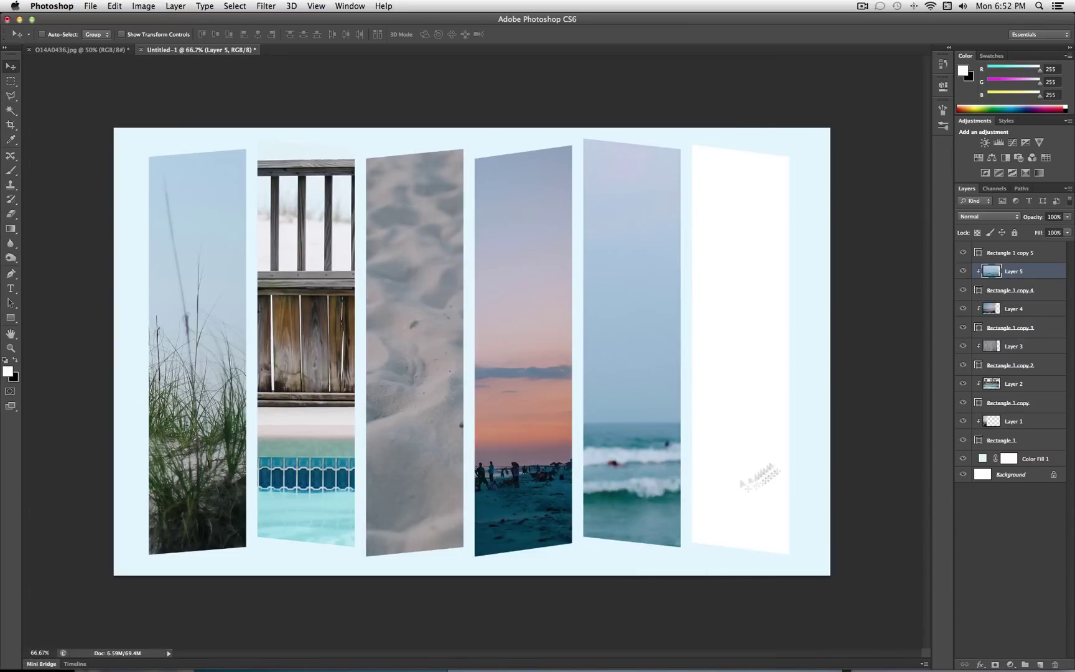
Step: Copy the kite photo O14A0436.jpg in as Layer 6, clip it above Rectangle 1 copy 5, and place the kite near the top
{"action": "left_click_drag", "start_coordinate": [81, 50], "coordinate": [516, 462]}
{"action": "left_click_drag", "start_coordinate": [622, 560], "coordinate": [745, 273]}
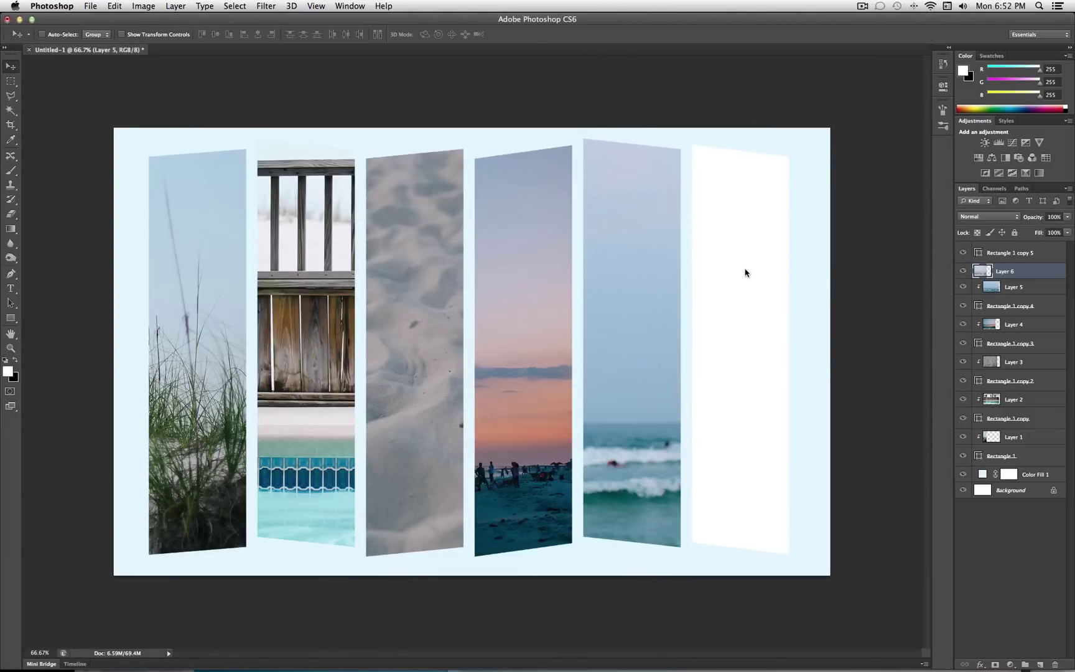
{"action": "left_click_drag", "start_coordinate": [728, 343], "coordinate": [776, 314]}
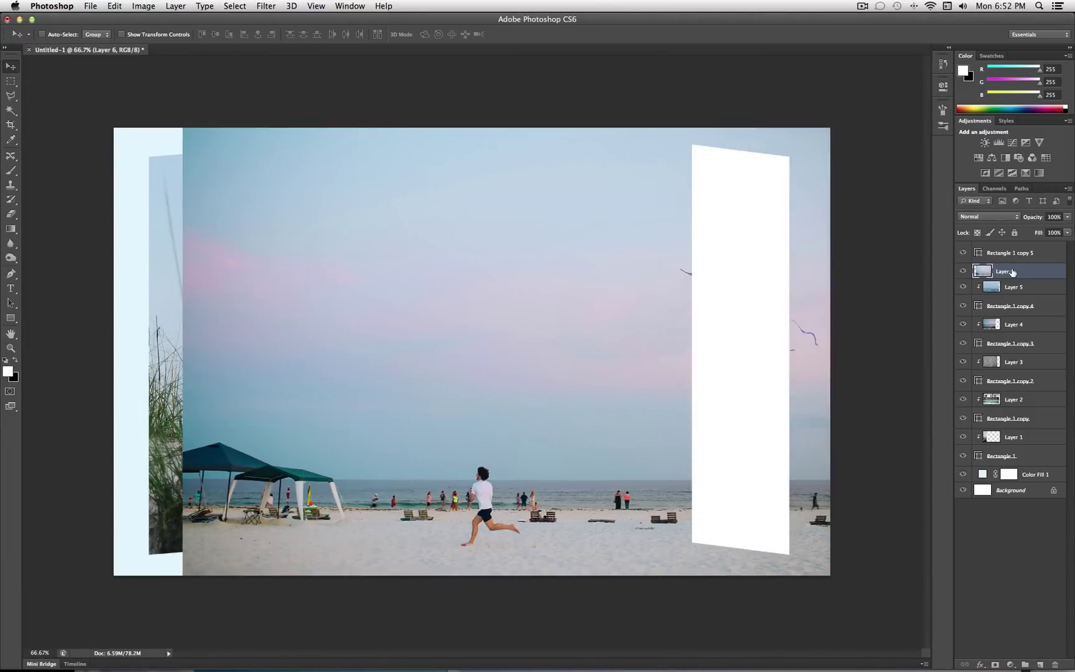
{"action": "left_click_drag", "start_coordinate": [1013, 272], "coordinate": [1012, 247]}
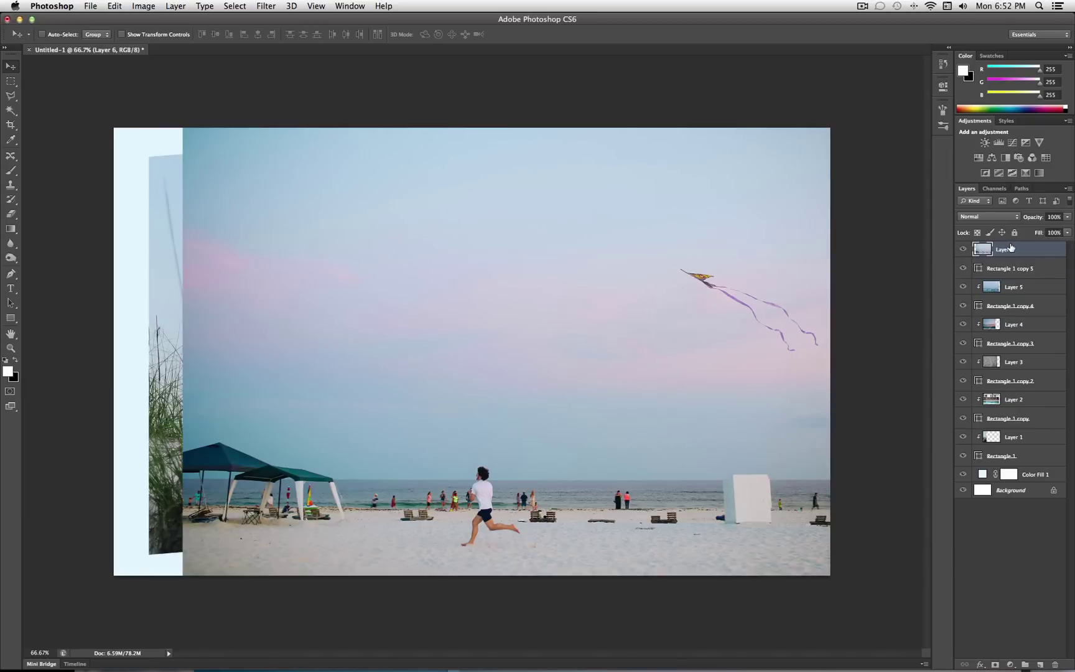
{"action": "left_click", "coordinate": [1011, 256], "text": "alt"}
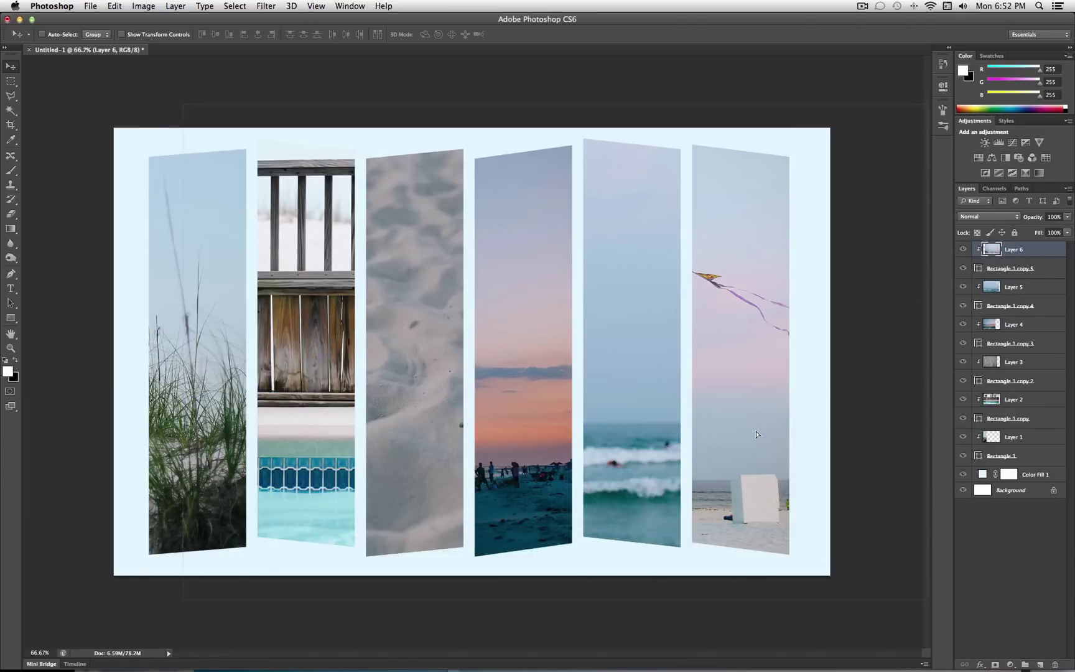
{"action": "mouse_move", "coordinate": [757, 434]}
{"action": "left_mouse_down"}
{"action": "mouse_move", "coordinate": [778, 387]}
{"action": "mouse_move", "coordinate": [750, 415]}
{"action": "left_mouse_up"}
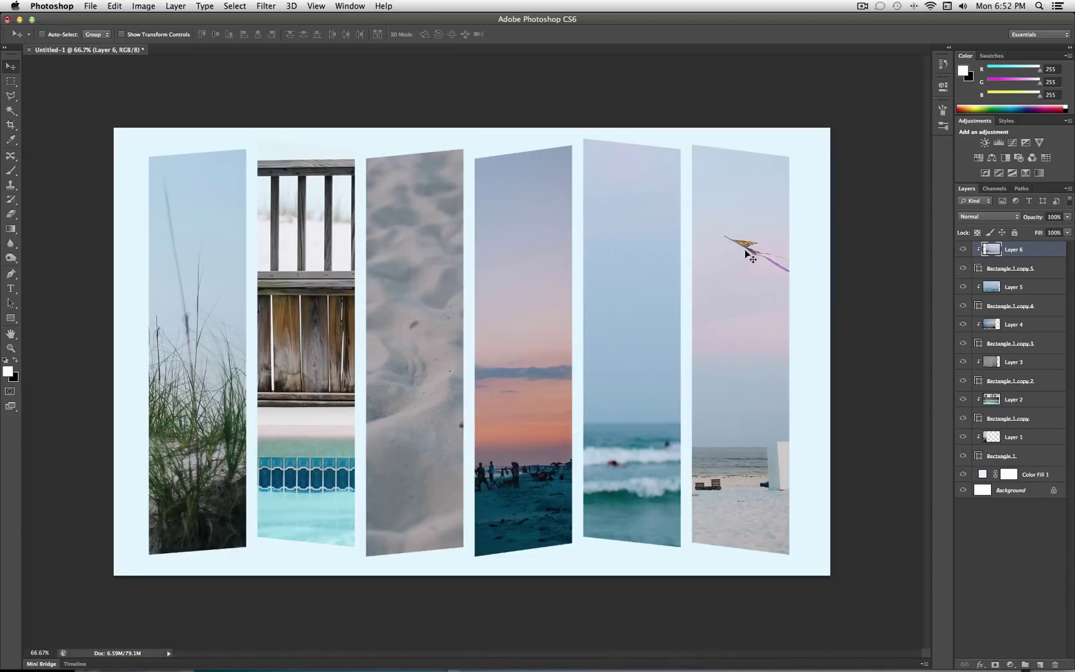
Step: Nudge the kite photo about 0.19 in to the left within the sixth panel
{"action": "left_click_drag", "start_coordinate": [750, 251], "coordinate": [741, 250]}
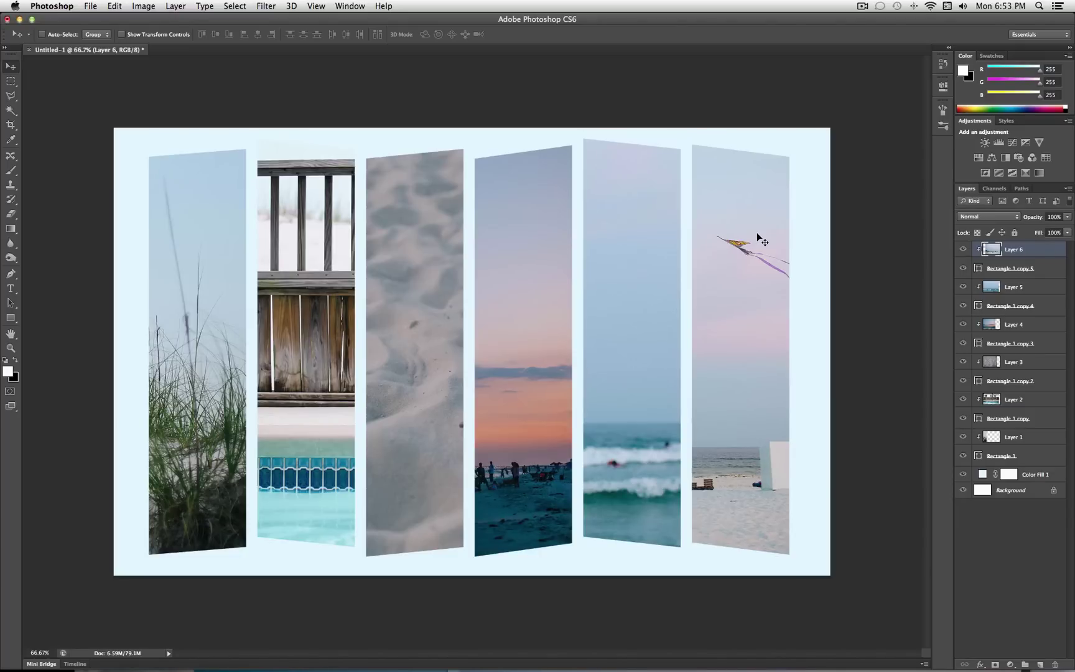
{"action": "double_click", "coordinate": [984, 477]}
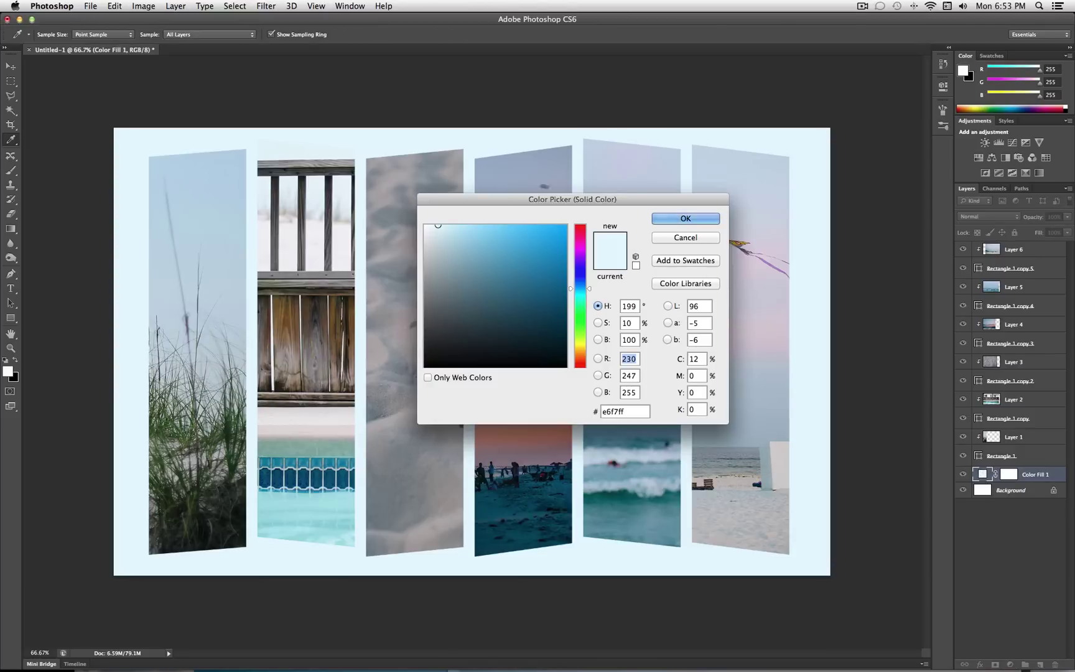
{"action": "left_click_drag", "start_coordinate": [561, 198], "coordinate": [838, 210]}
{"action": "left_click", "coordinate": [752, 308]}
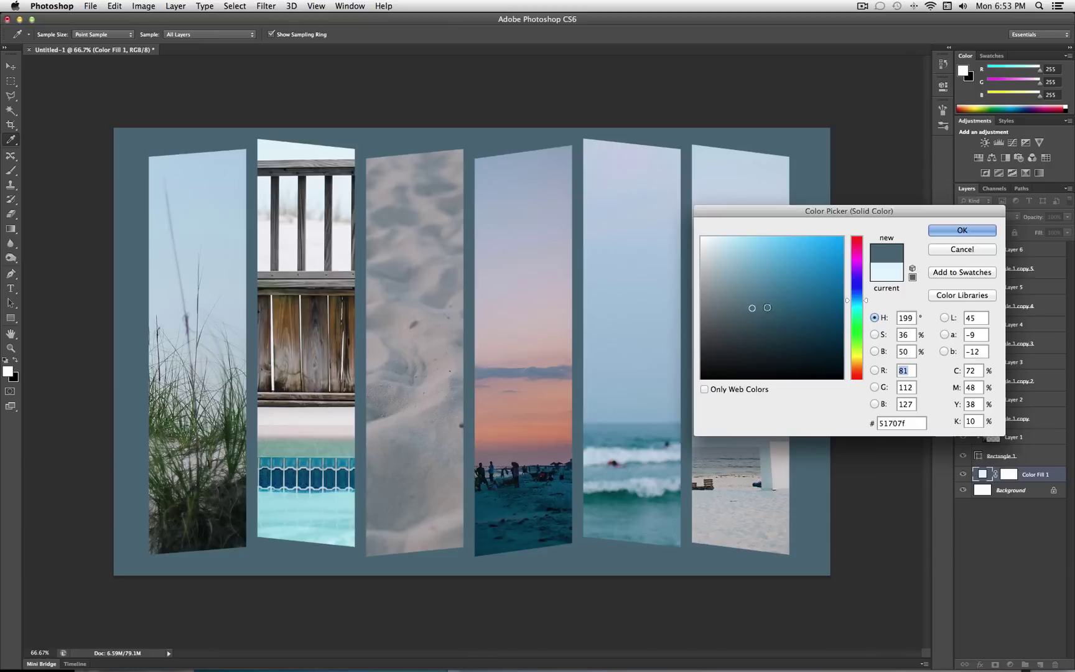
{"action": "left_click_drag", "start_coordinate": [768, 308], "coordinate": [700, 380]}
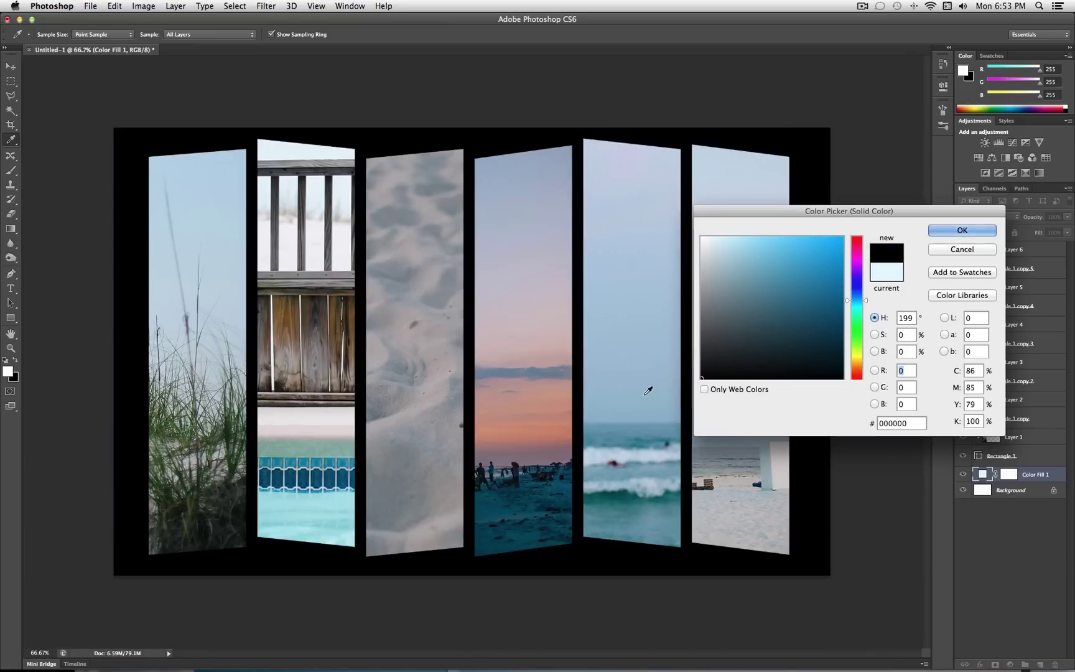
{"action": "left_click_drag", "start_coordinate": [725, 337], "coordinate": [702, 271]}
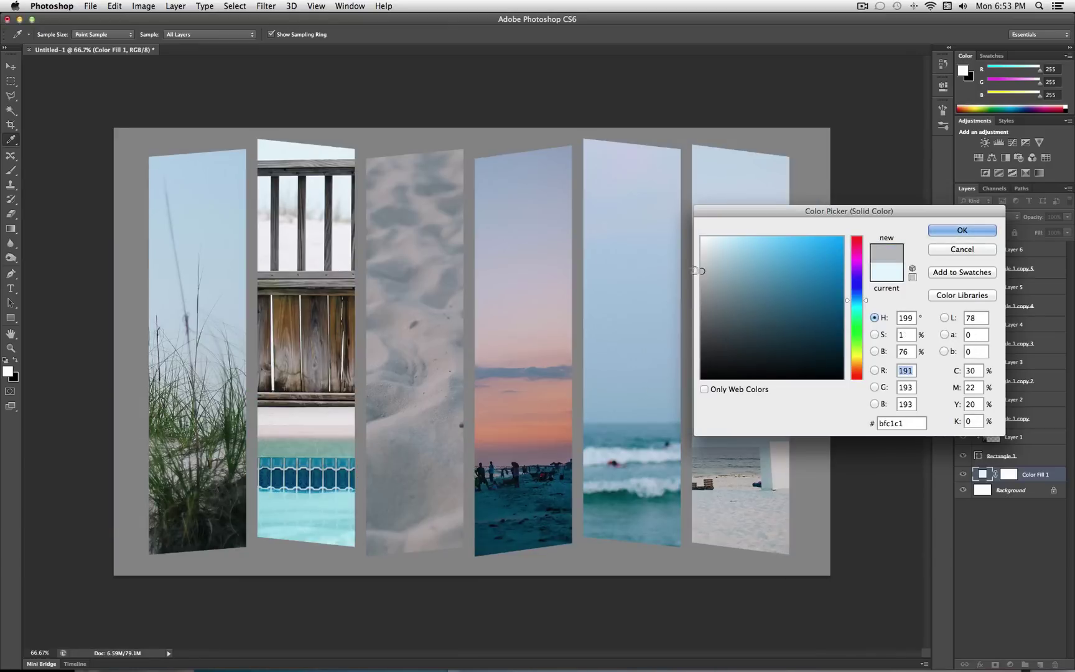
{"action": "left_click", "coordinate": [643, 218]}
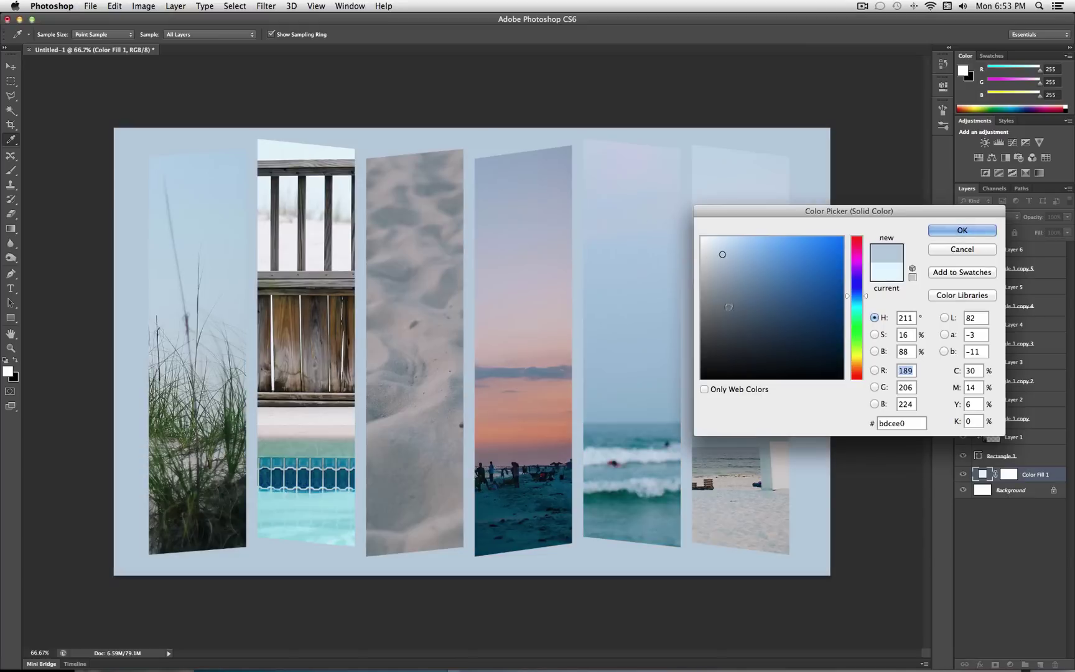
{"action": "left_click", "coordinate": [234, 200]}
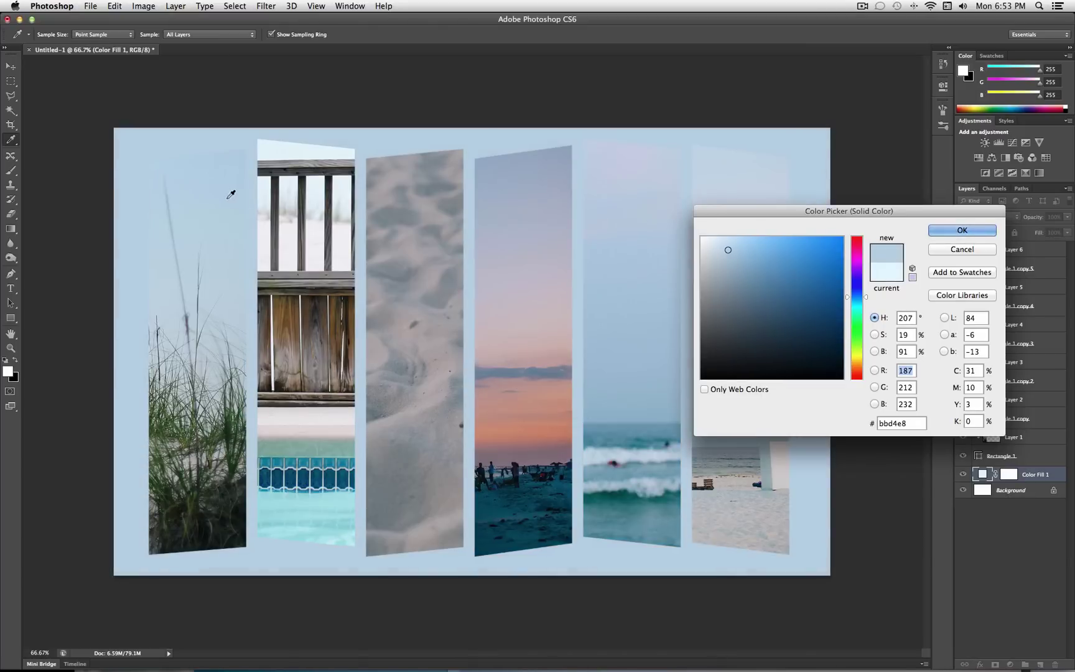
{"action": "left_click_drag", "start_coordinate": [818, 211], "coordinate": [583, 462]}
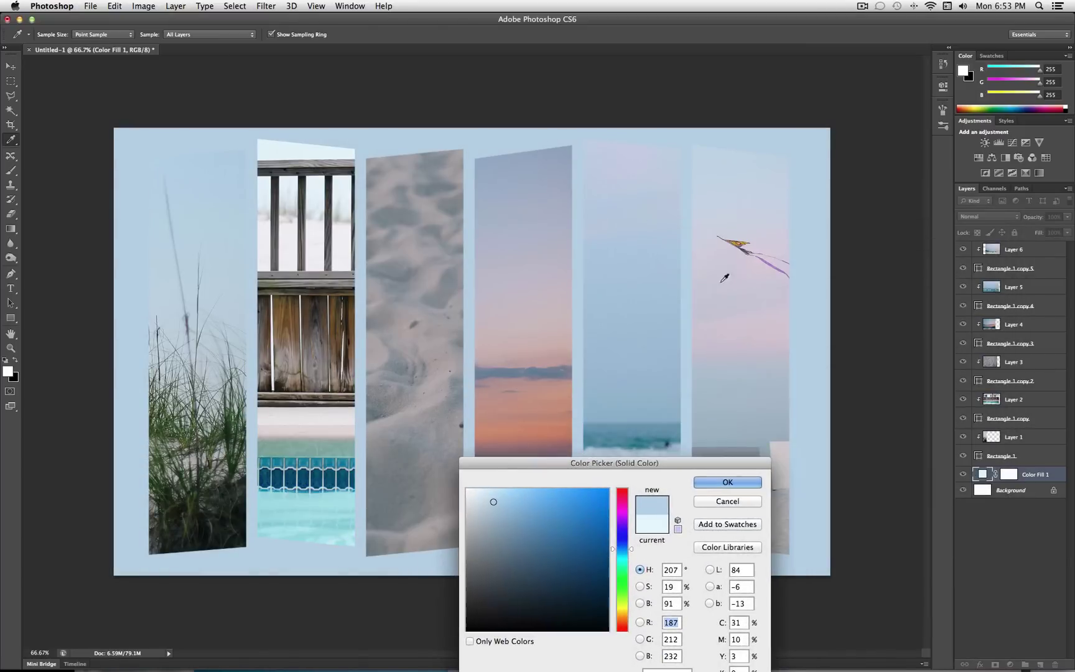
{"action": "left_click", "coordinate": [721, 281]}
{"action": "mouse_move", "coordinate": [496, 507]}
{"action": "left_mouse_down"}
{"action": "mouse_move", "coordinate": [510, 520]}
{"action": "mouse_move", "coordinate": [466, 489]}
{"action": "mouse_move", "coordinate": [477, 509]}
{"action": "mouse_move", "coordinate": [485, 489]}
{"action": "left_mouse_up"}
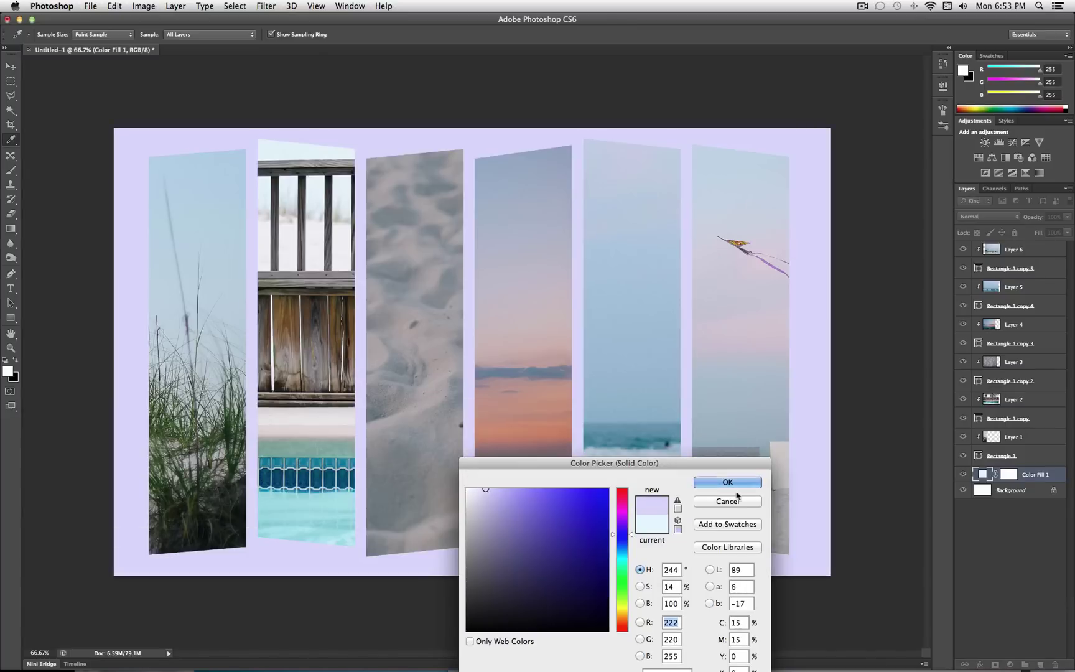
{"action": "left_click", "coordinate": [736, 501]}
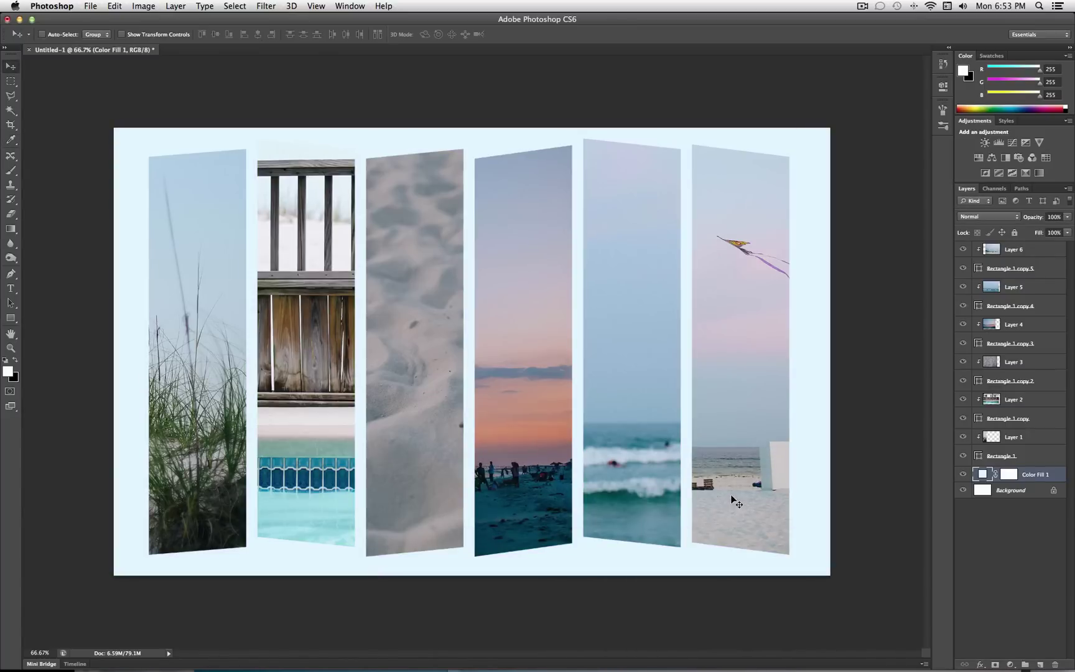